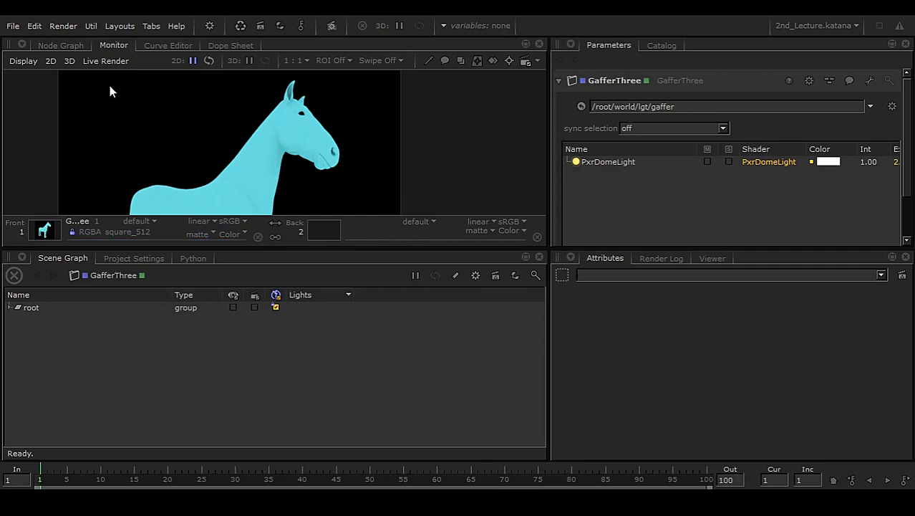
- Open the MaterialStack node's Pony_Mlt material and expand its PxrSurface shader to examine the diffuse settings
click(55, 46)
middle_drag(327, 170, 195, 300)
scroll(313, 176, up, 4)
middle_drag(280, 191, 341, 211)
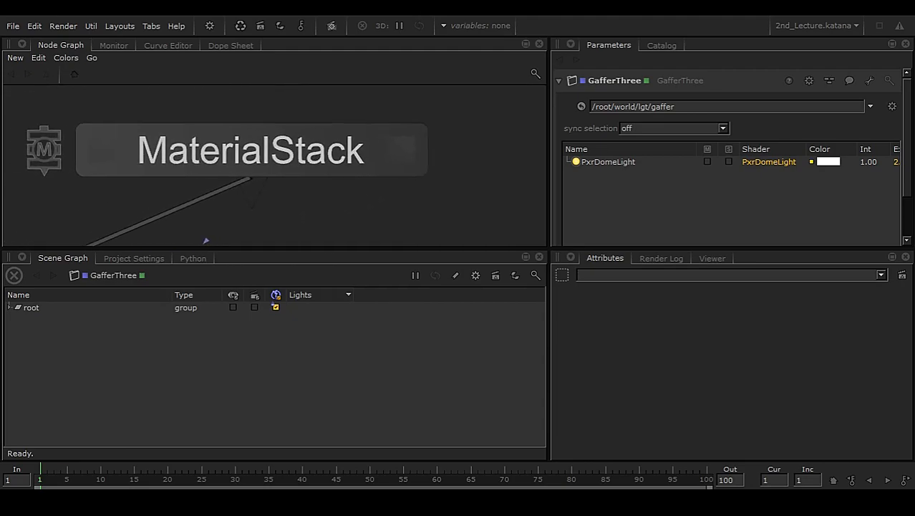
click(403, 151)
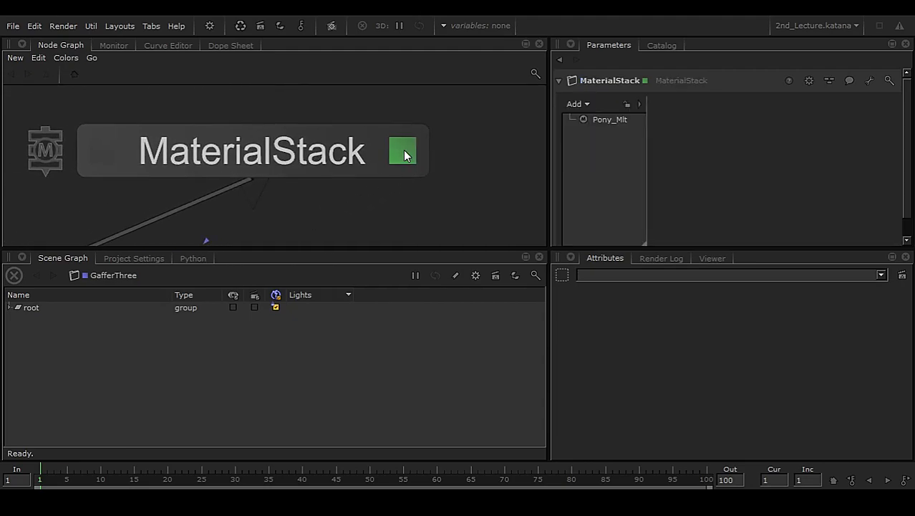
click(608, 120)
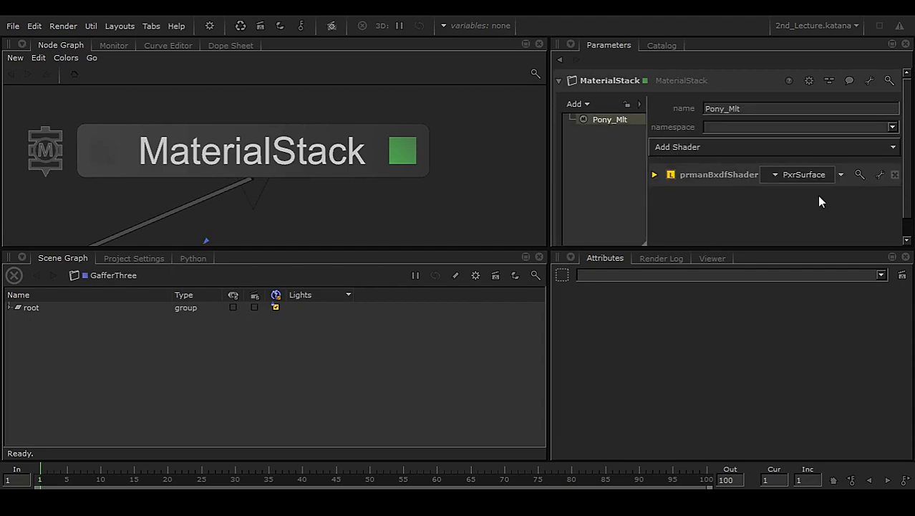
click(654, 175)
scroll(728, 207, down, 3)
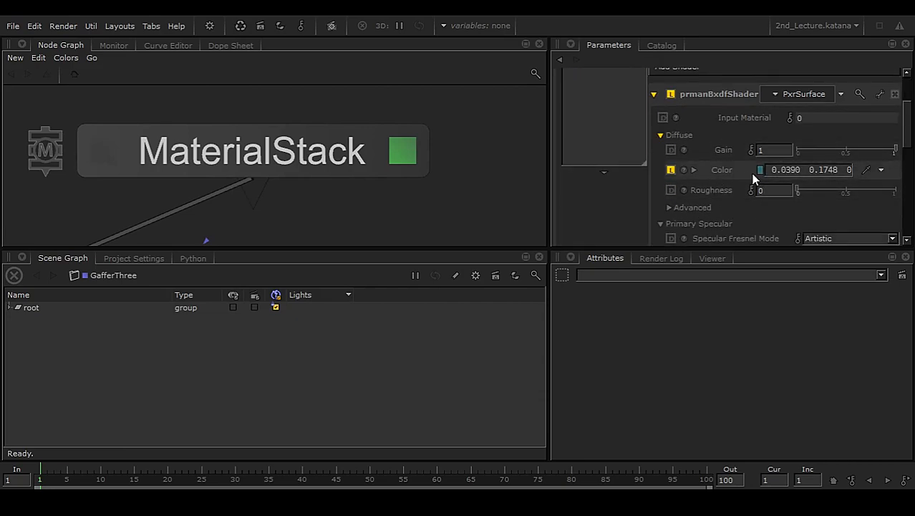
- Show the rendered horse beside widened shader parameters and inspect the options of the diffuse color
click(114, 45)
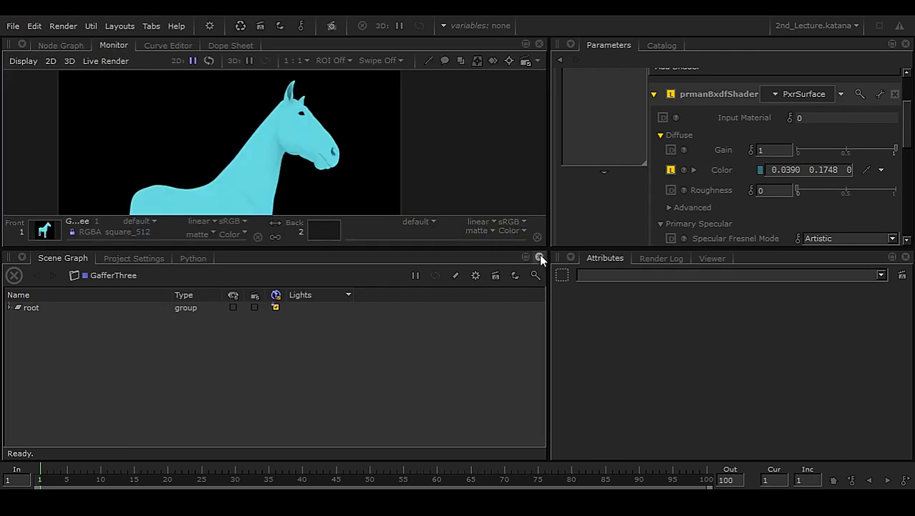
drag(372, 242, 418, 248)
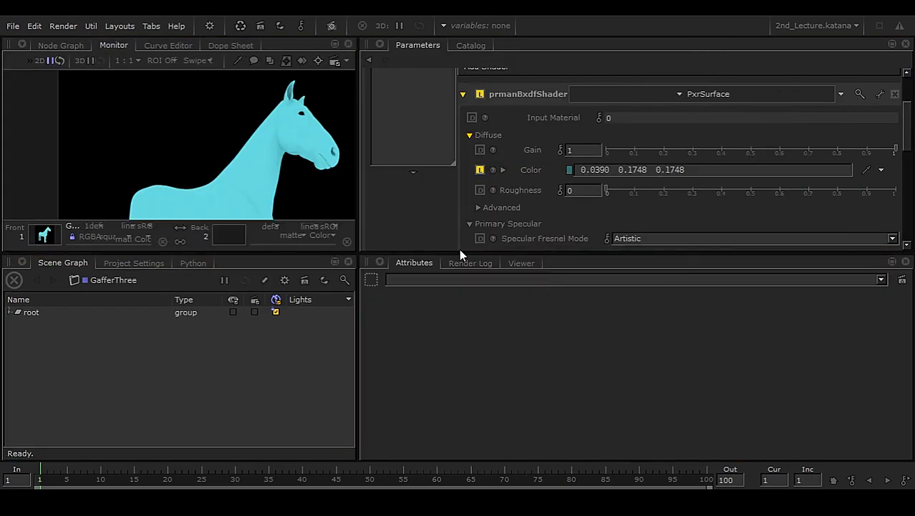
click(882, 170)
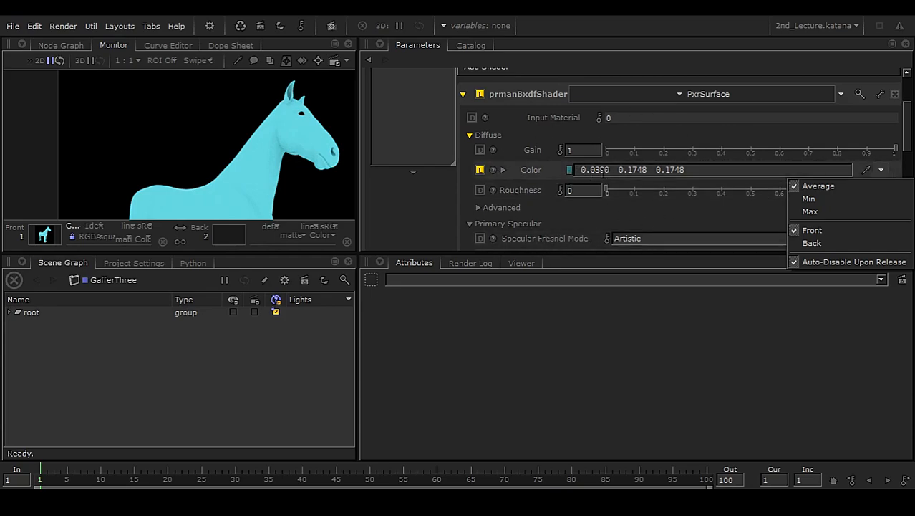
click(436, 198)
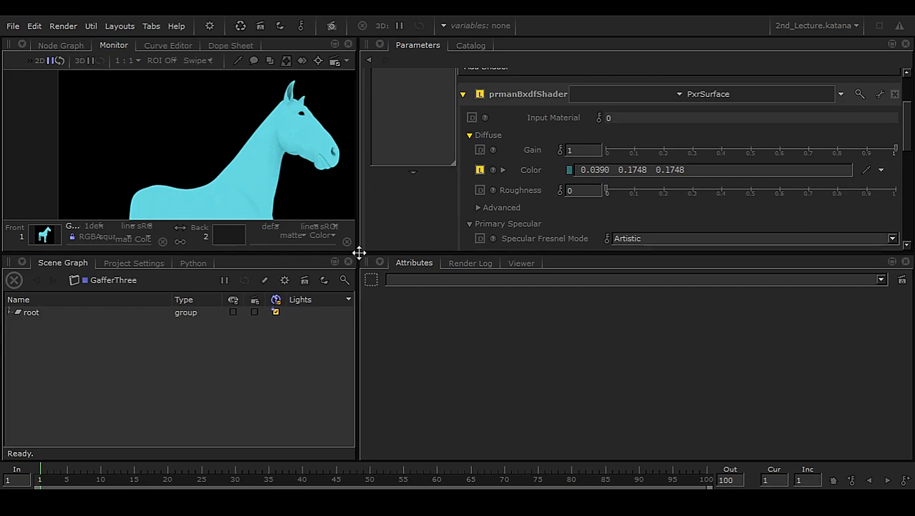
- Switch to Maya, create a PxrSurface material and look through the textures offered for its diffuse color
click(473, 454)
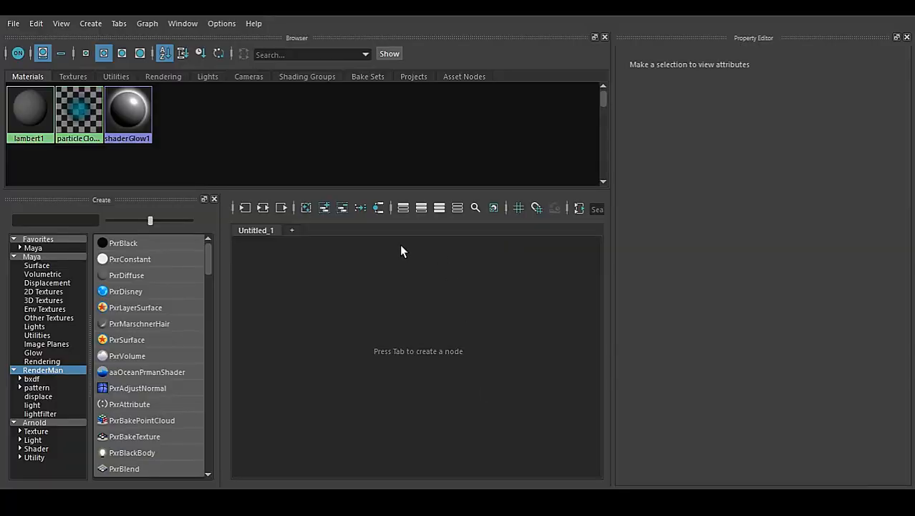
click(833, 15)
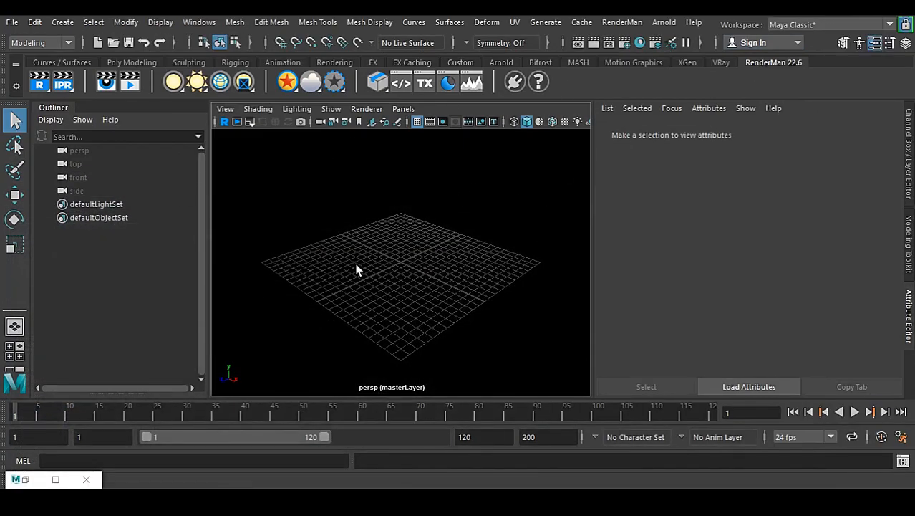
click(287, 81)
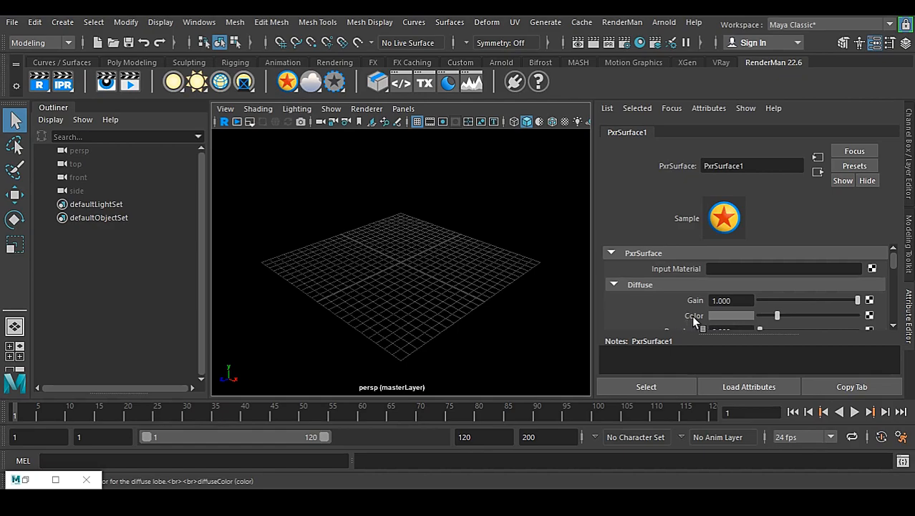
click(869, 315)
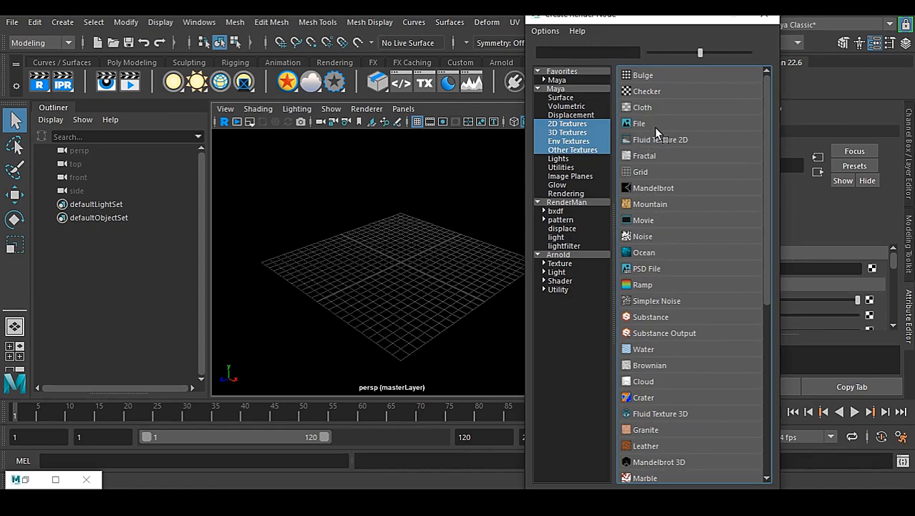
click(764, 15)
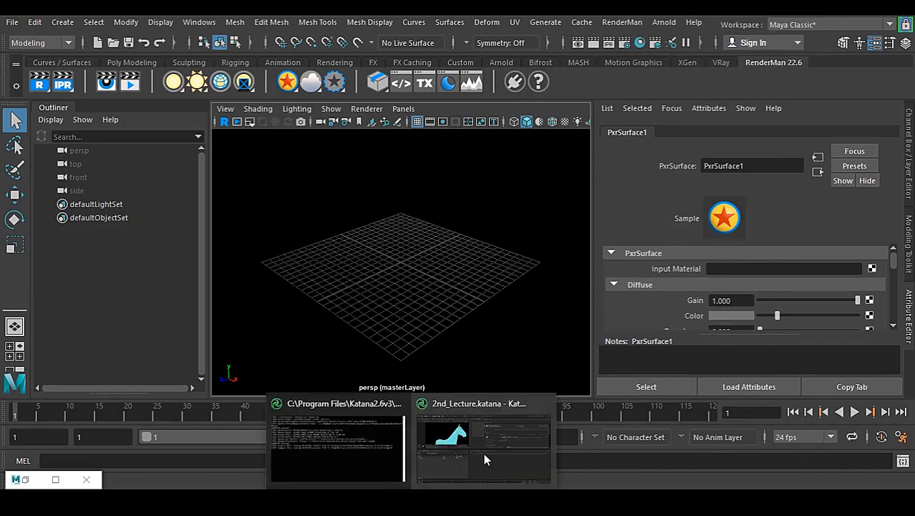
- Switch back to Katana and delete the MaterialStack node from the node graph
click(474, 455)
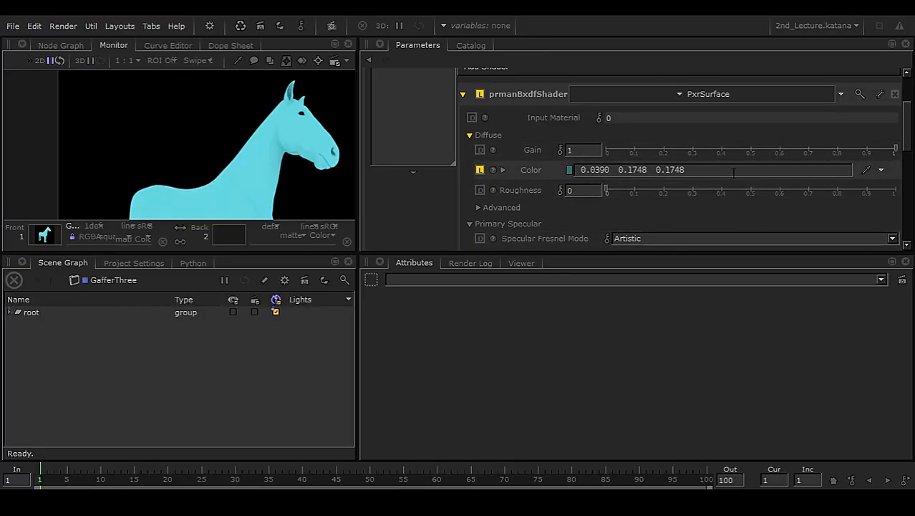
drag(360, 259, 538, 259)
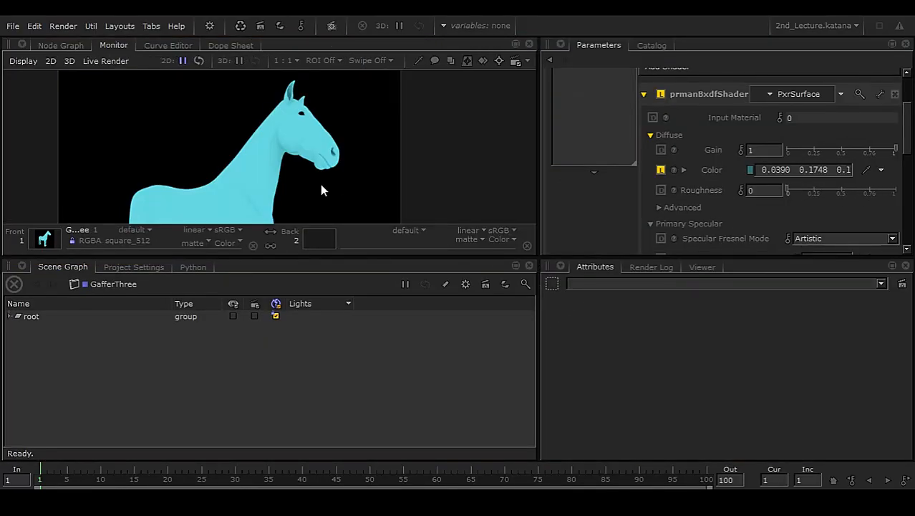
click(73, 45)
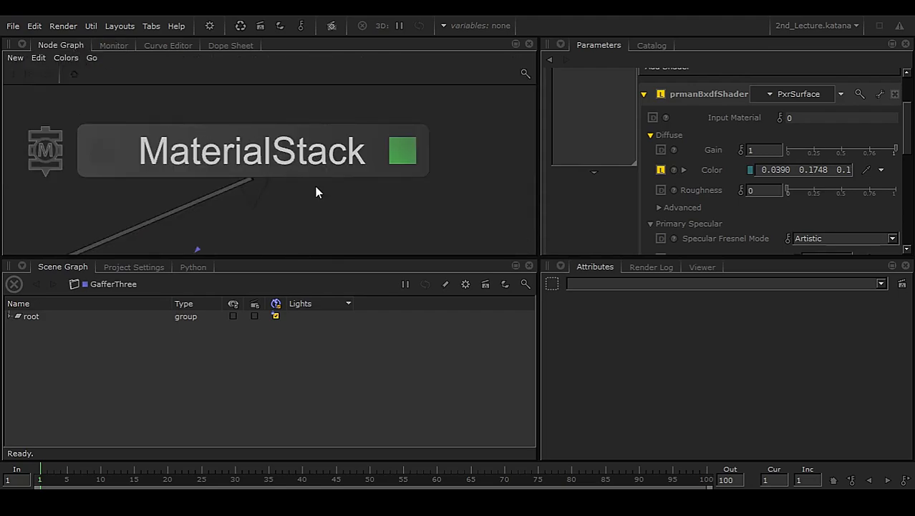
scroll(335, 204, down, 3)
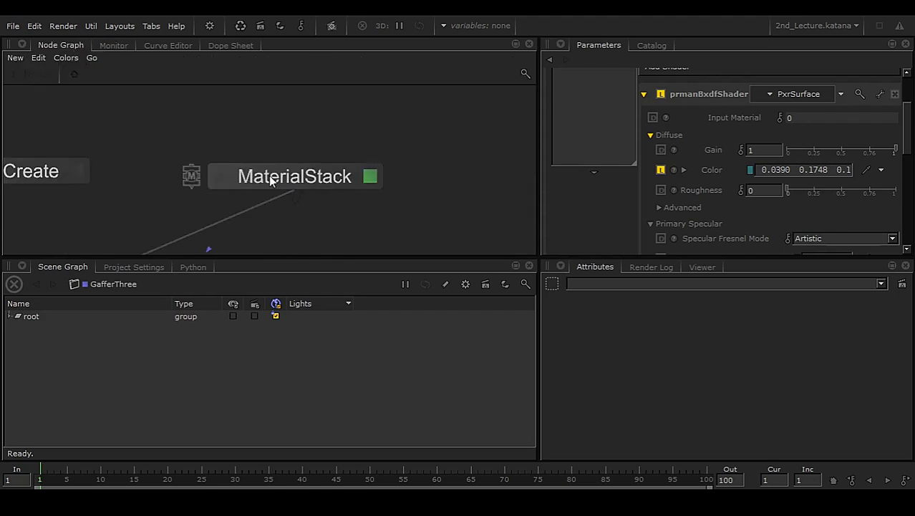
click(326, 181)
key(v)
scroll(633, 147, up, 2)
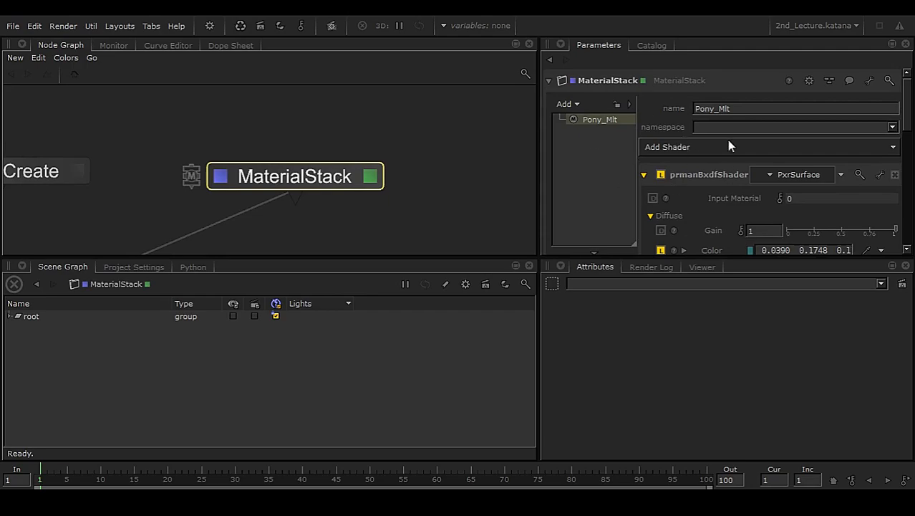
middle_drag(284, 230, 249, 226)
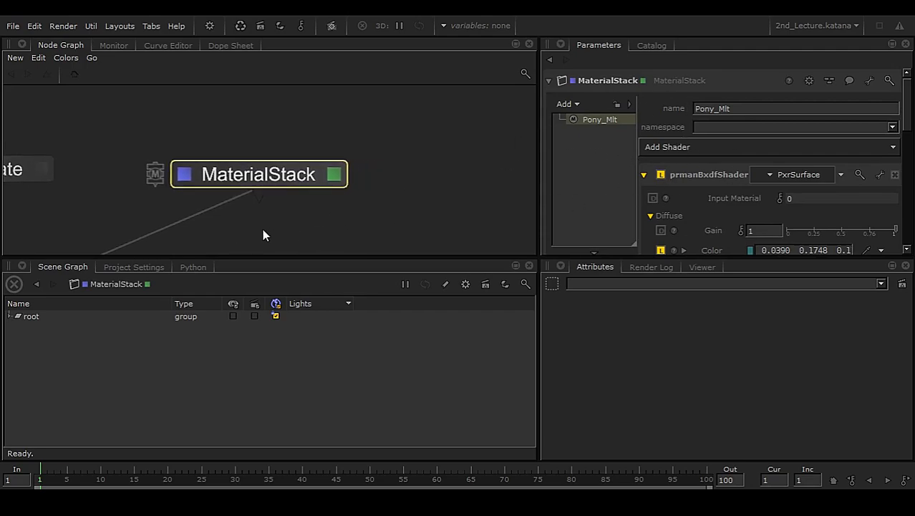
drag(297, 184, 342, 158)
key(Delete)
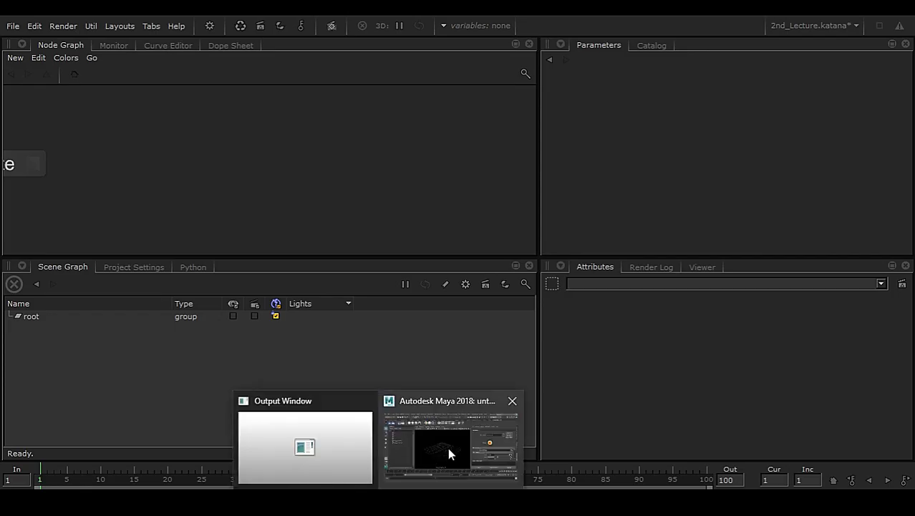
- Switch to Maya, bring up the Hypershade and spread out the PxrSurface1 and PxrSurface1SG nodes
click(444, 448)
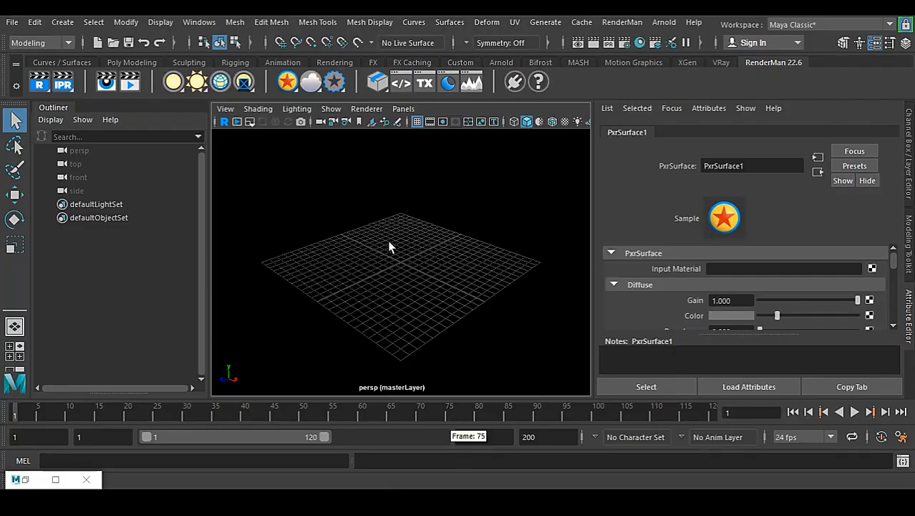
click(639, 43)
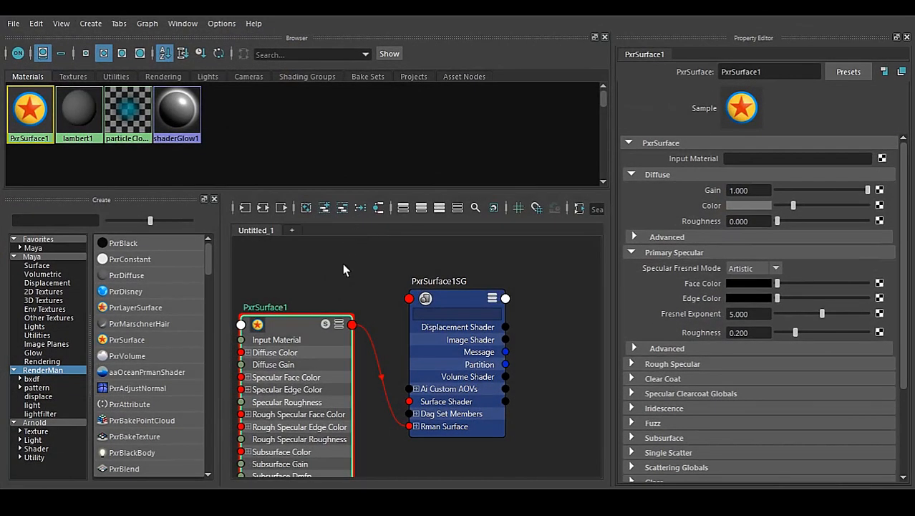
drag(308, 322, 345, 308)
drag(444, 300, 502, 298)
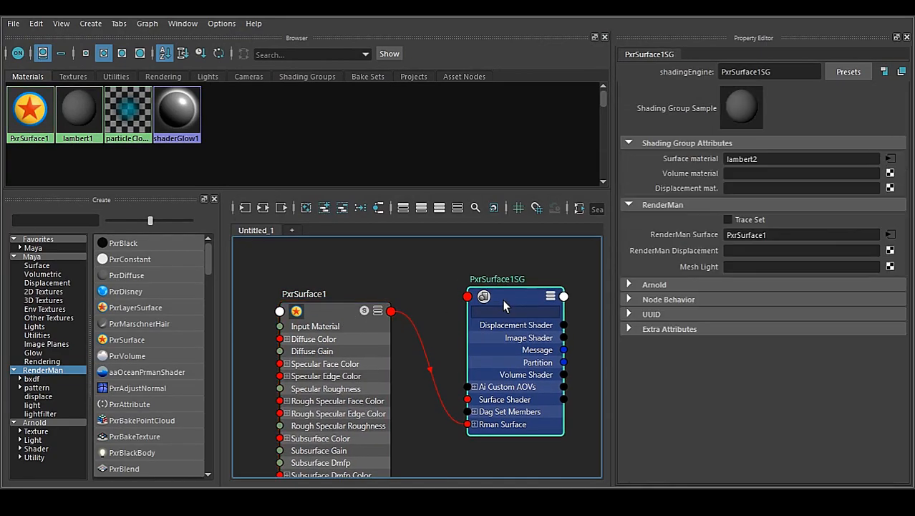
drag(338, 313, 251, 331)
drag(505, 298, 462, 301)
- Examine how PxrSurface1 connects to the Rman Surface input of the PxrSurface1SG shading group
alt+middle_drag(327, 297, 398, 285)
drag(350, 320, 366, 295)
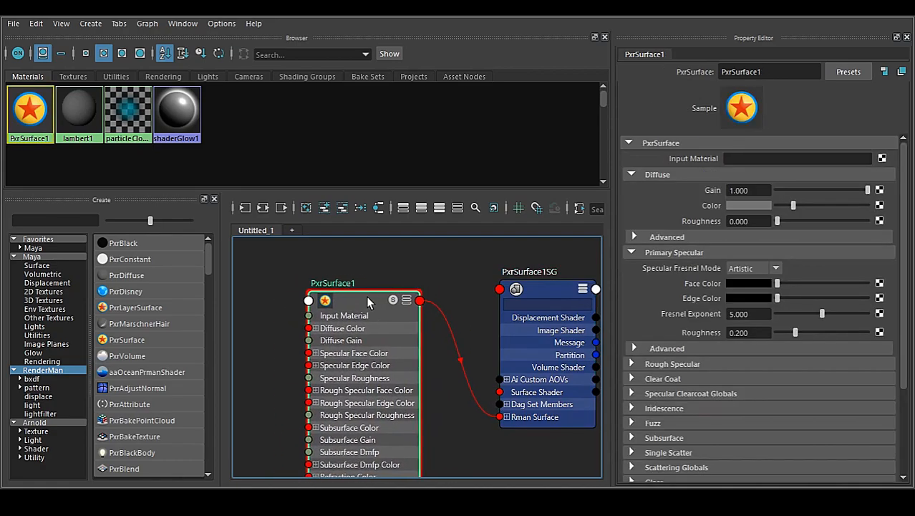
drag(547, 285, 520, 285)
click(408, 318)
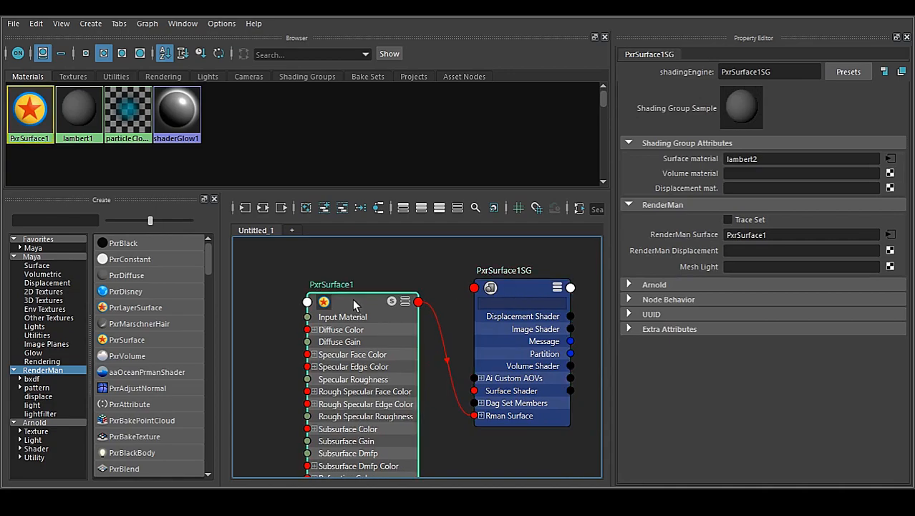
drag(408, 319, 371, 319)
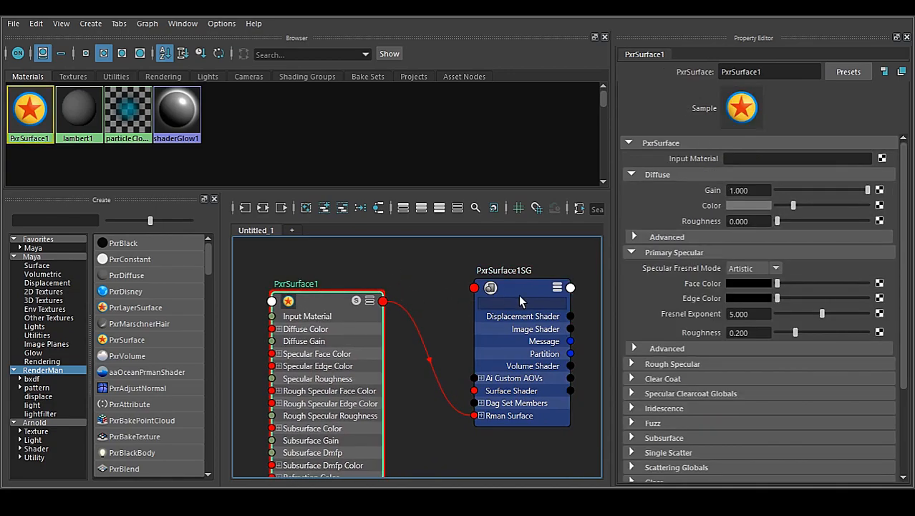
alt+middle_drag(441, 318, 365, 303)
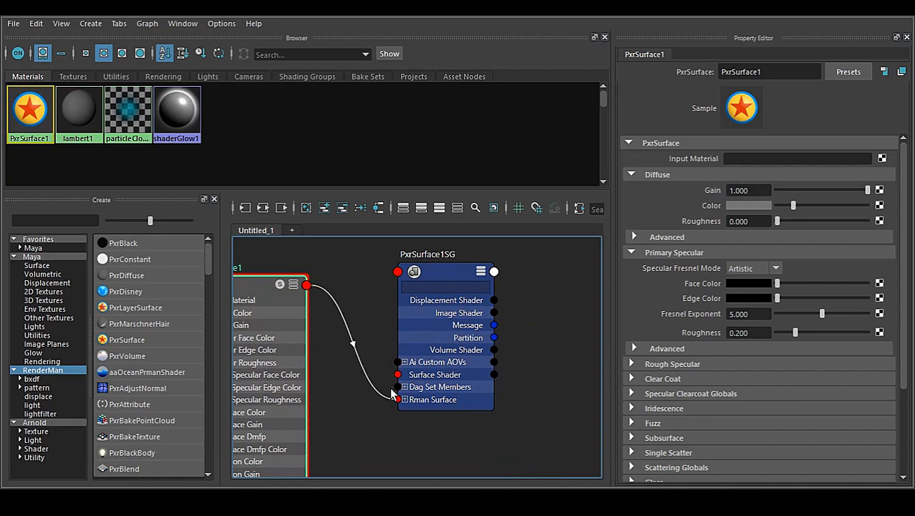
click(448, 273)
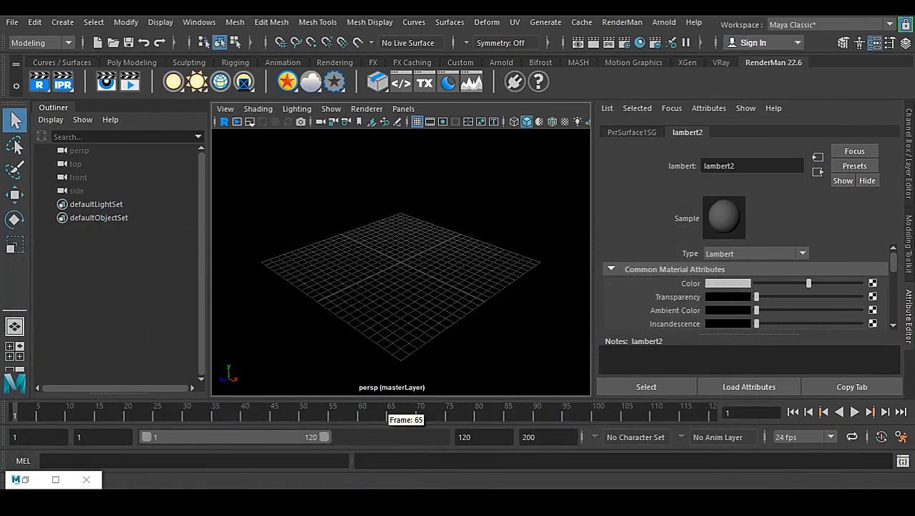
- Switch to Katana, add a NetworkMaterial node to the node graph and open its parameters
click(460, 468)
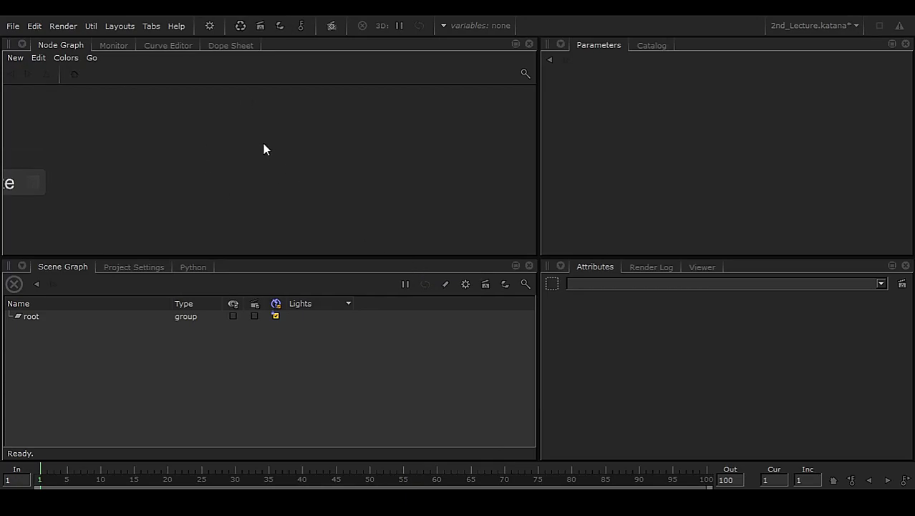
key(Tab)
text(n)
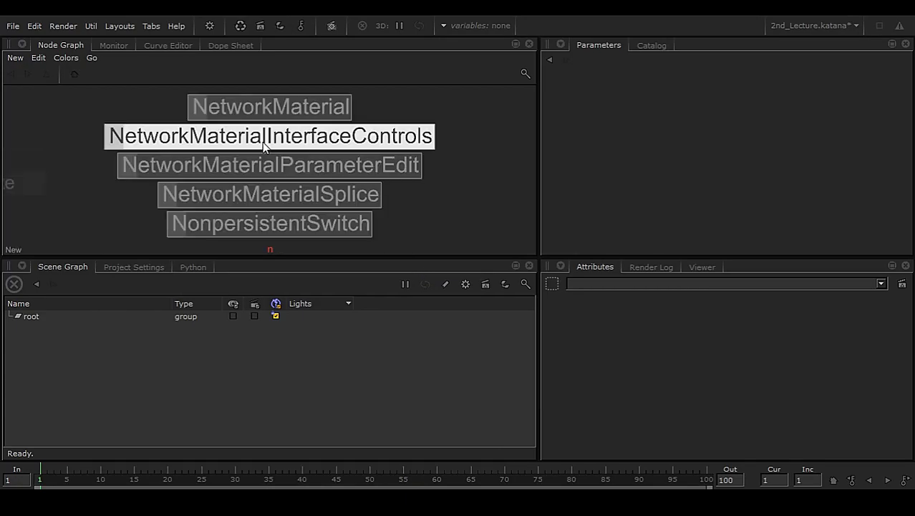
key(Up)
key(Return)
click(276, 144)
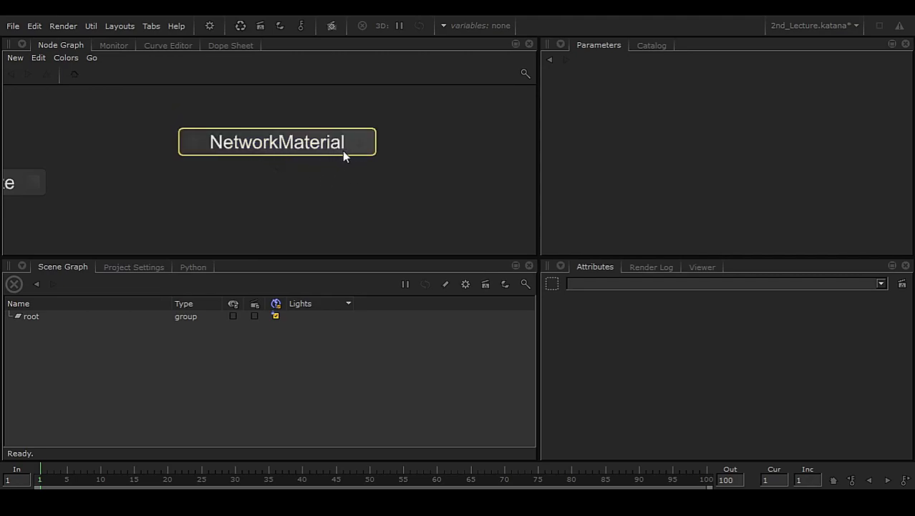
drag(342, 154, 352, 155)
click(369, 147)
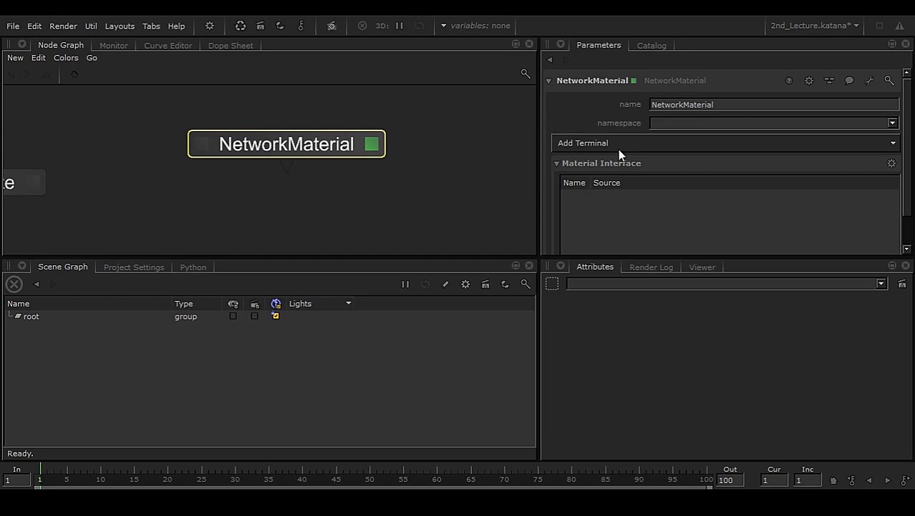
- Add a prman bxdf terminal to the NetworkMaterial node and move the node slightly lower in the graph
click(598, 143)
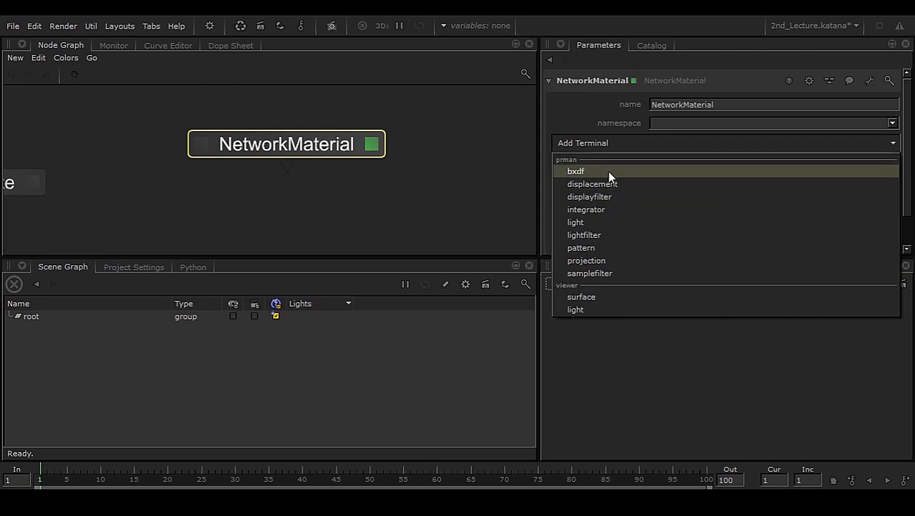
click(608, 171)
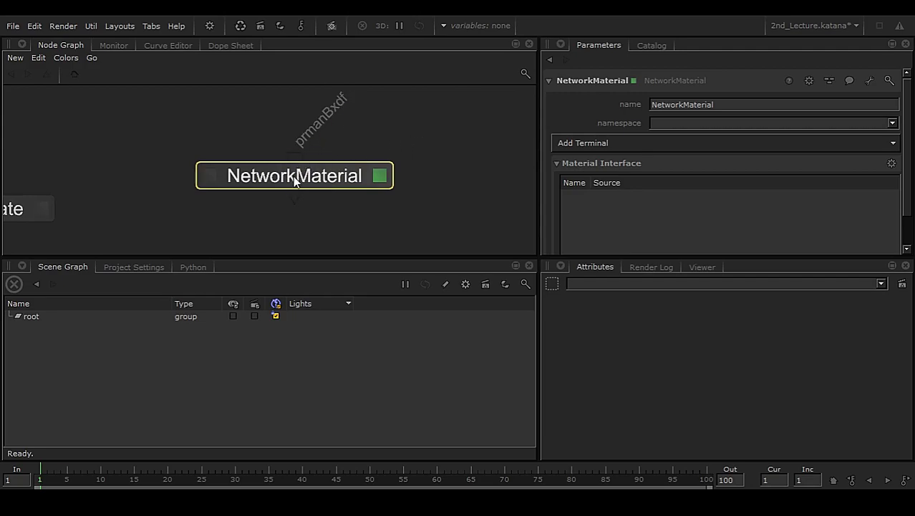
drag(307, 181, 300, 200)
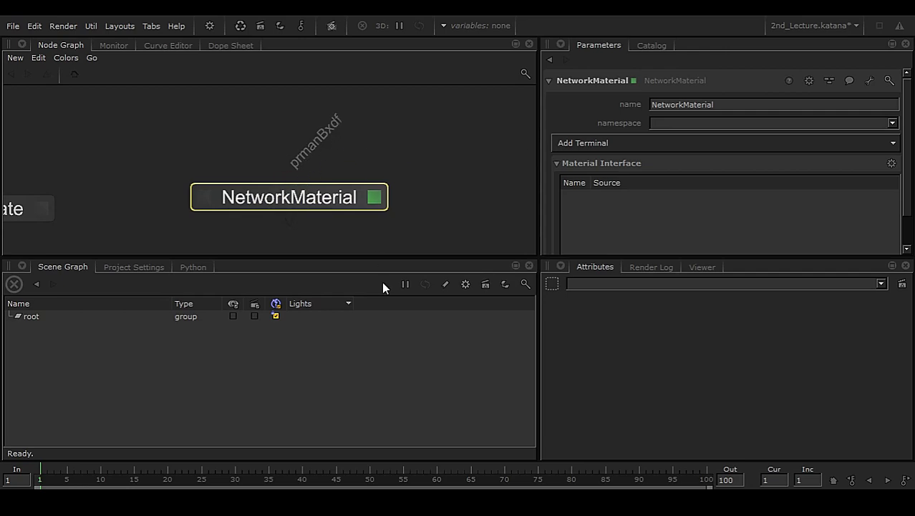
- Switch to Maya, restore the Hypershade and move the PxrSurface1SG node slightly farther from PxrSurface1
mouse_move(379, 501)
click(491, 453)
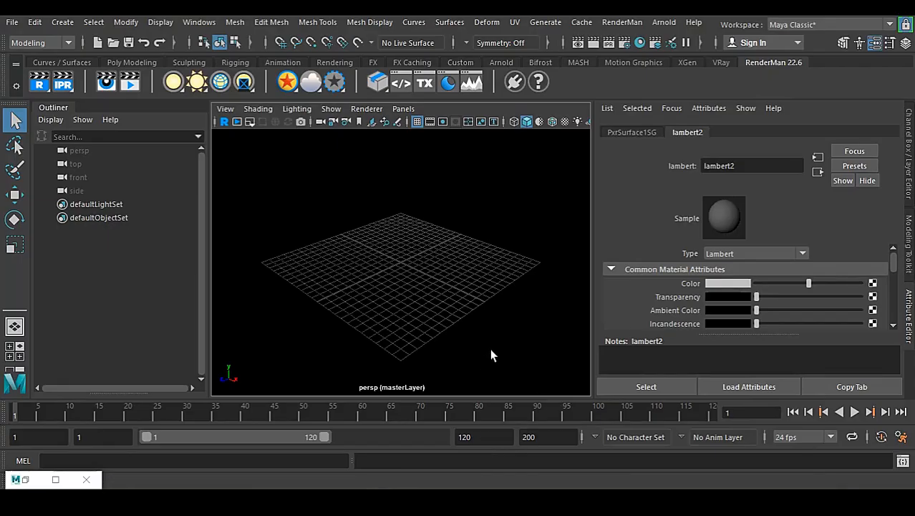
click(52, 479)
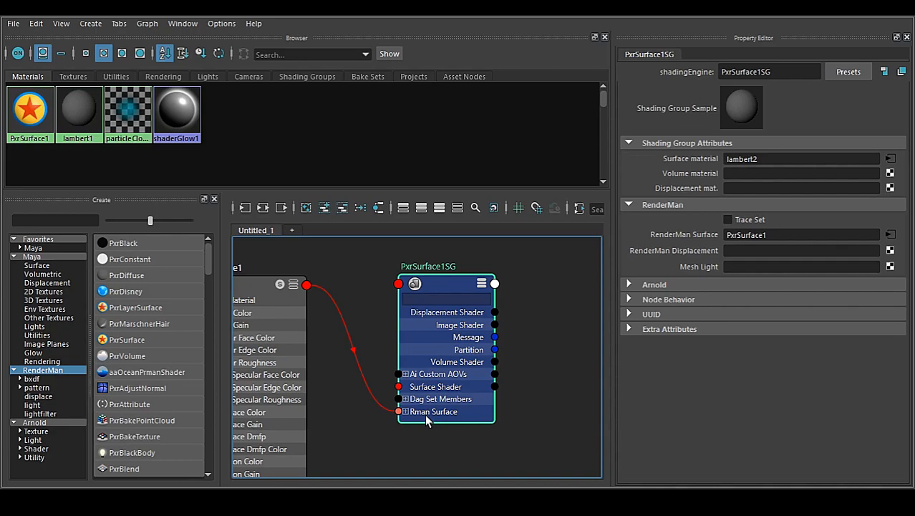
drag(445, 284, 467, 275)
- Switch to Katana, nudge the NetworkMaterial node slightly upward and review the prman terminal types it can add, including bxdf
click(416, 500)
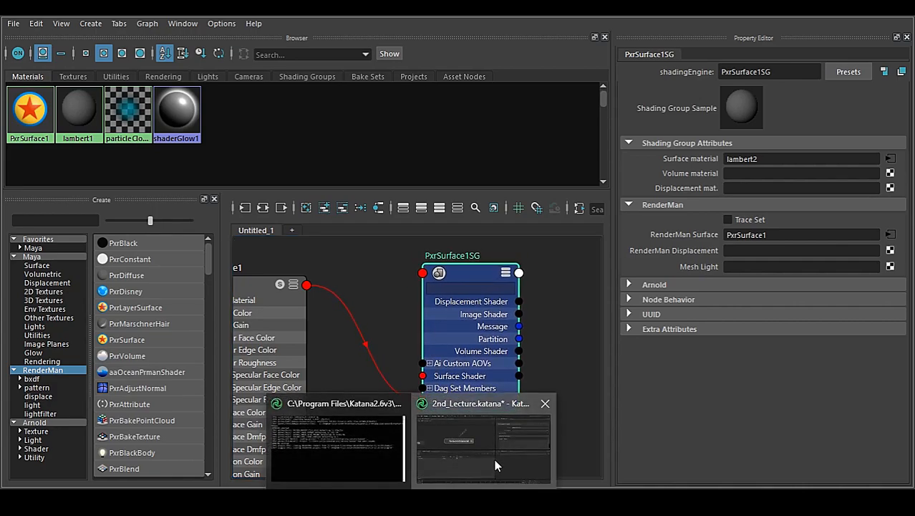
click(494, 459)
drag(304, 196, 320, 177)
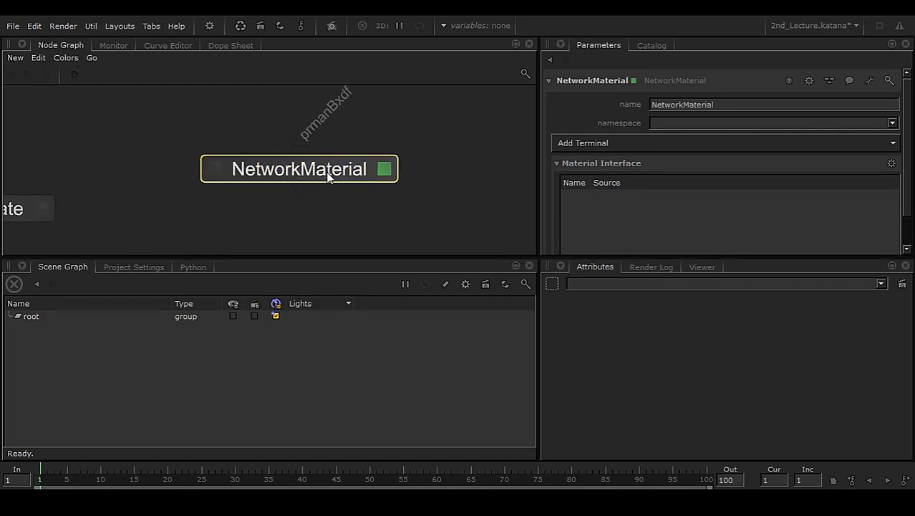
mouse_move(326, 171)
mouse_down()
mouse_move(306, 177)
mouse_move(329, 167)
mouse_up()
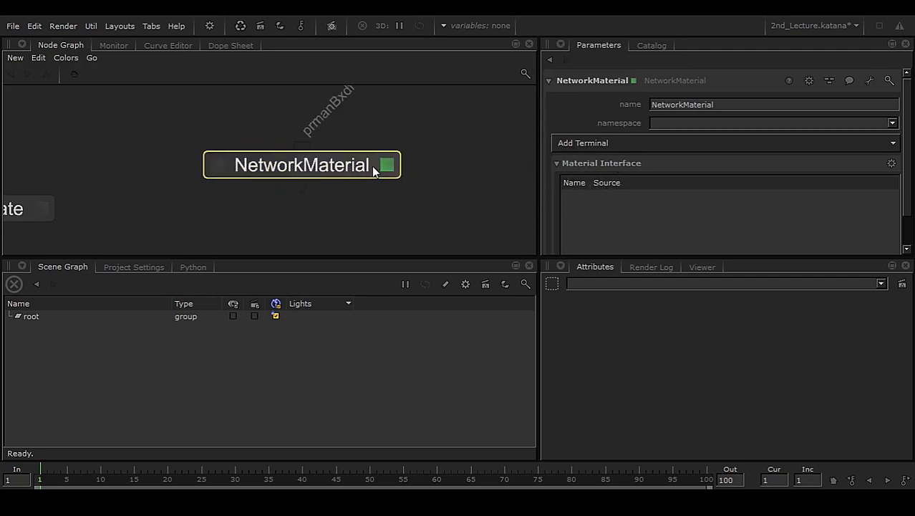
click(606, 144)
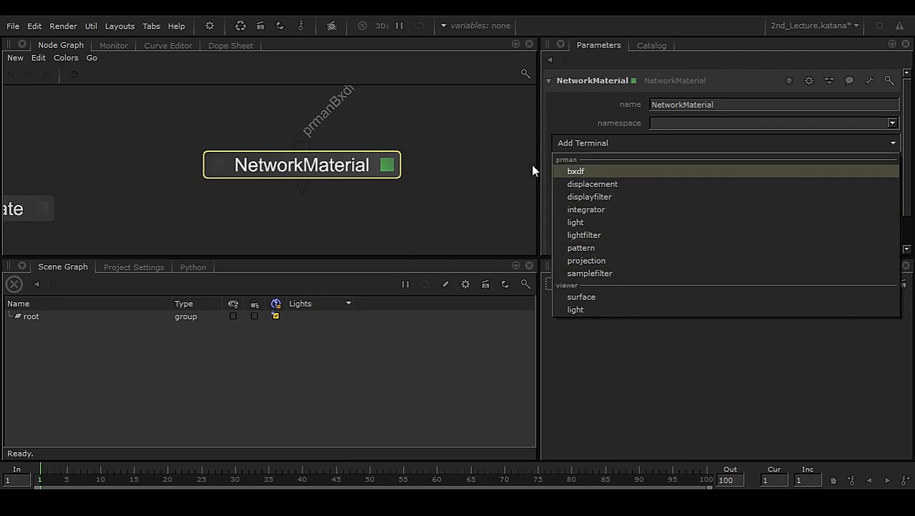
click(576, 171)
- Try pulling a connection from the NetworkMaterial node's prmanBxdf input, move the node lower in the graph and deselect it
click(299, 173)
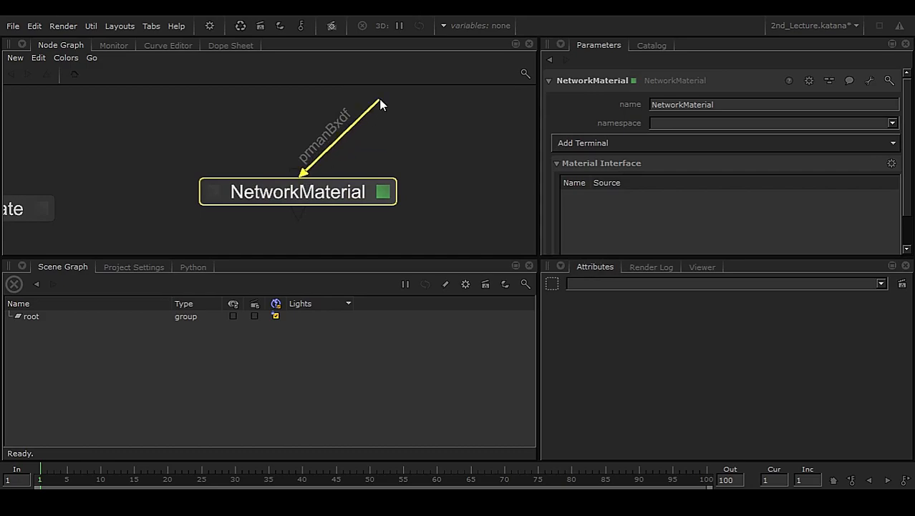
click(379, 124)
drag(322, 194, 321, 209)
click(297, 188)
click(428, 107)
click(443, 151)
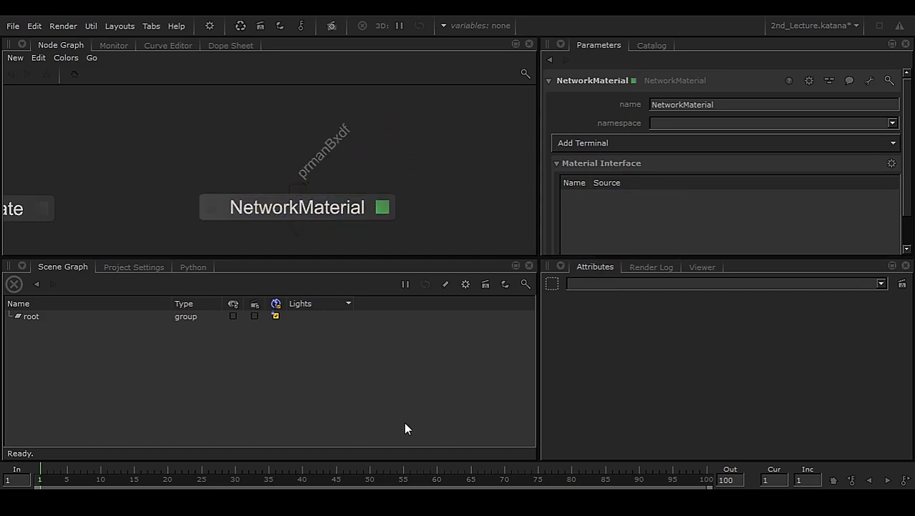
- Switch to Maya's Hypershade and select the PxrSurface1 node in the shading network
key(Tab)
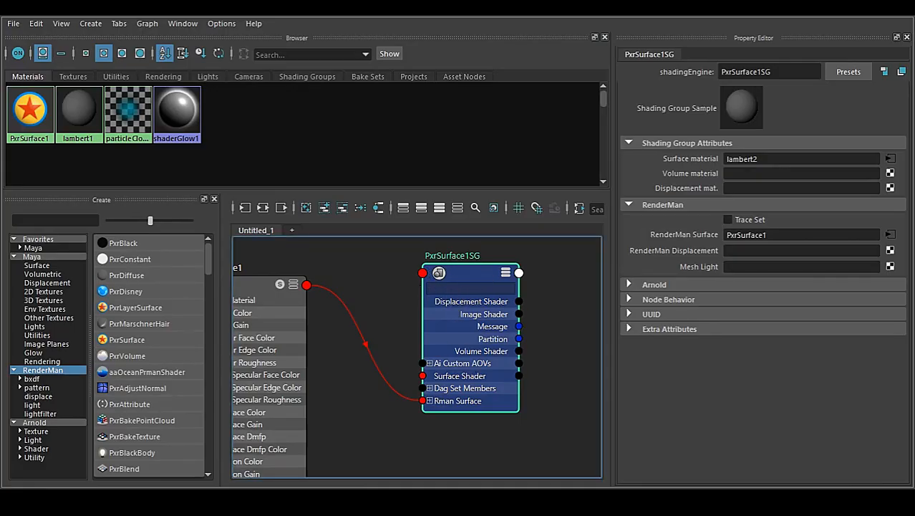
alt+middle_drag(349, 398, 473, 410)
drag(369, 296, 371, 291)
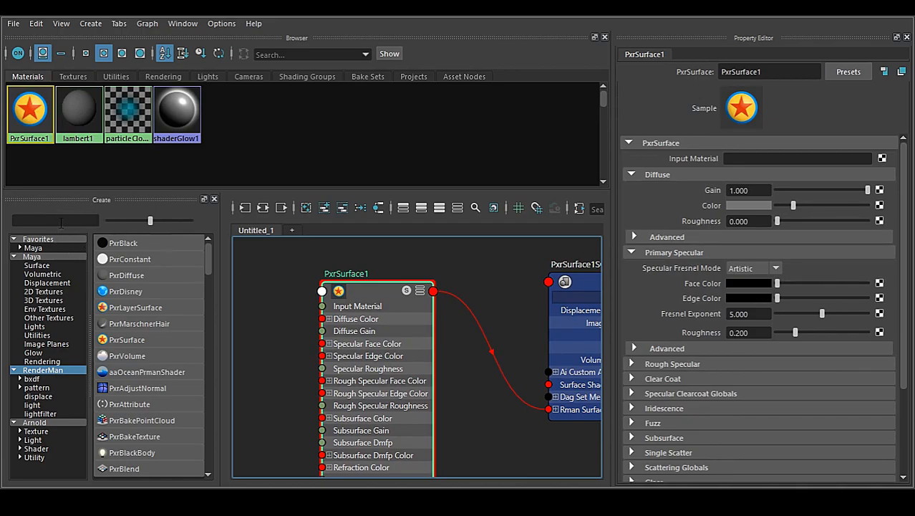
- Examine the shaders listed in the bxdf category of RenderMan nodes in the Hypershade
click(50, 372)
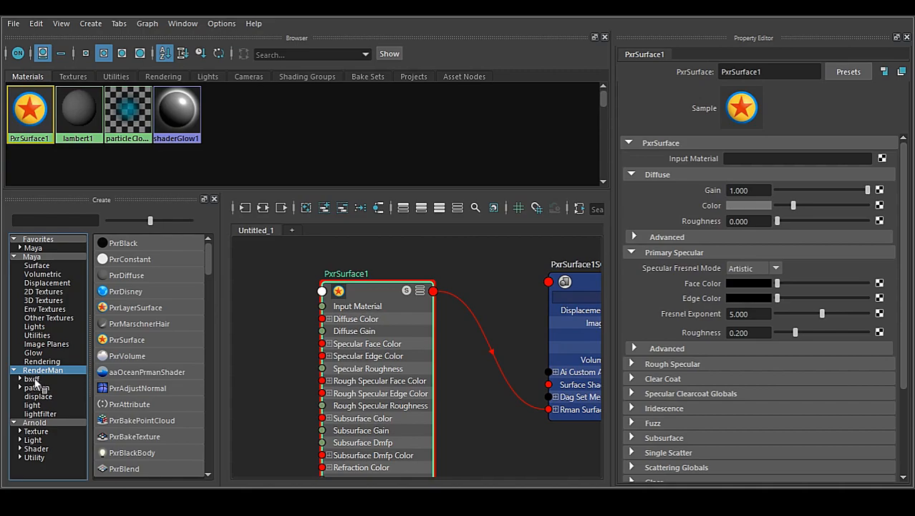
click(33, 379)
drag(121, 345, 131, 350)
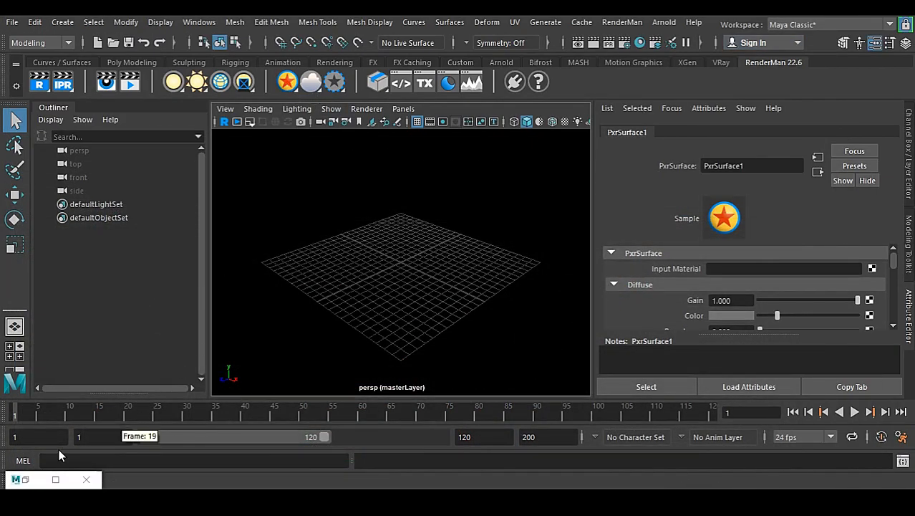
click(26, 479)
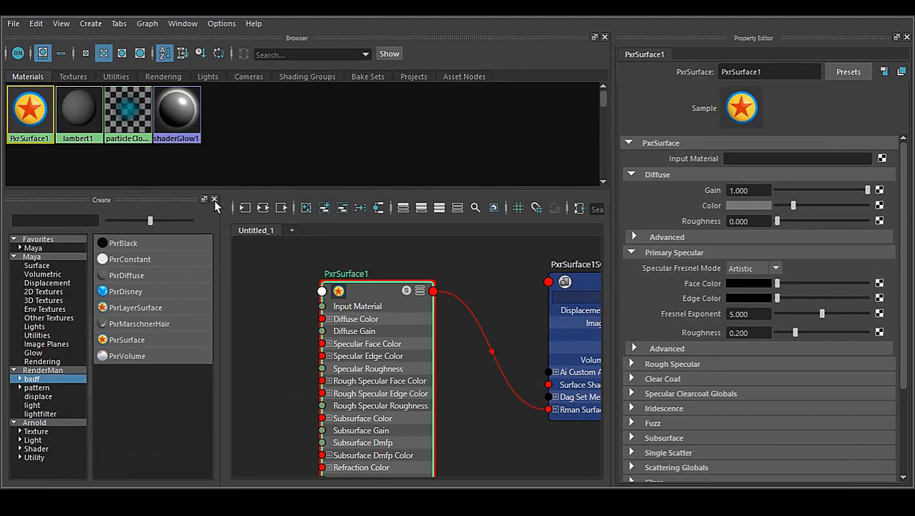
click(58, 369)
click(32, 379)
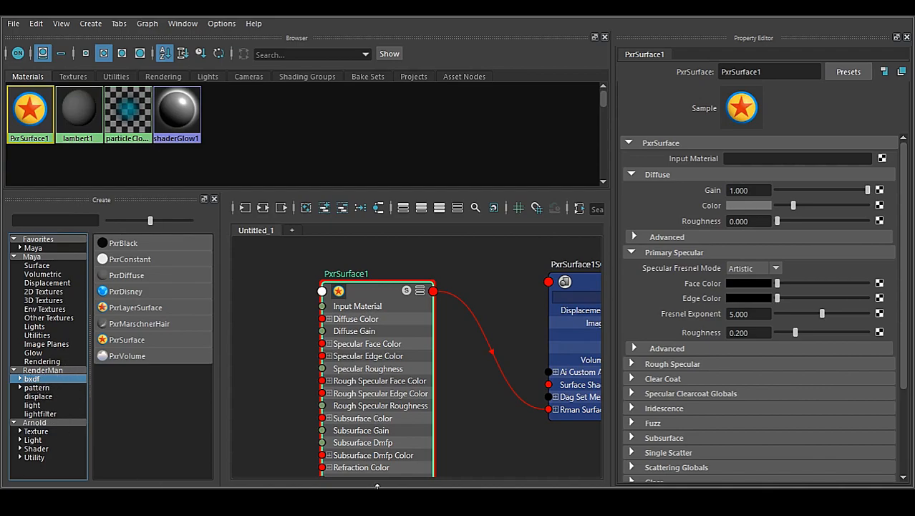
- Switch to Katana, add a PrmanShadingNode to the node graph and position it above the NetworkMaterial node
click(499, 468)
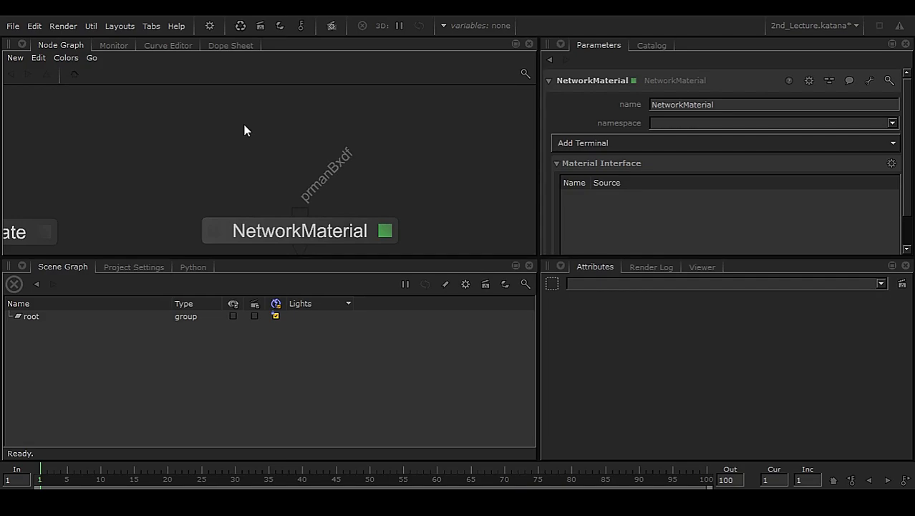
key(Tab)
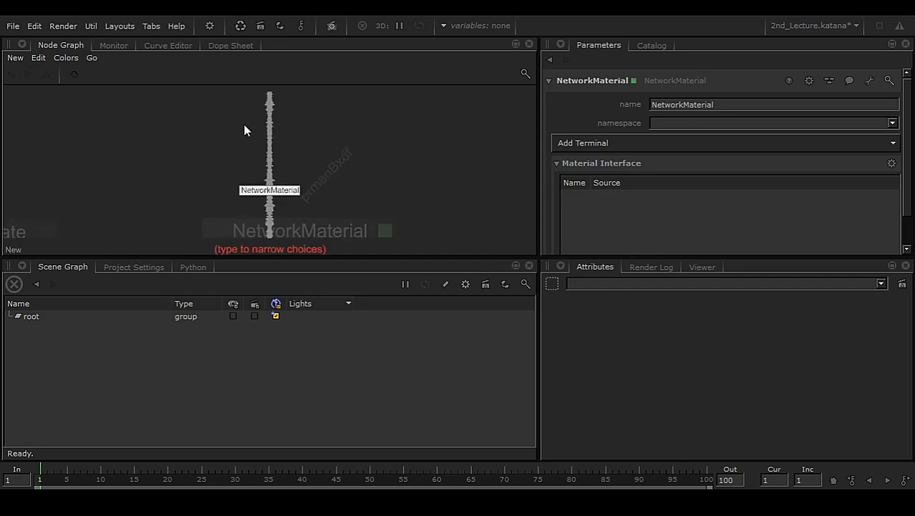
text(psn)
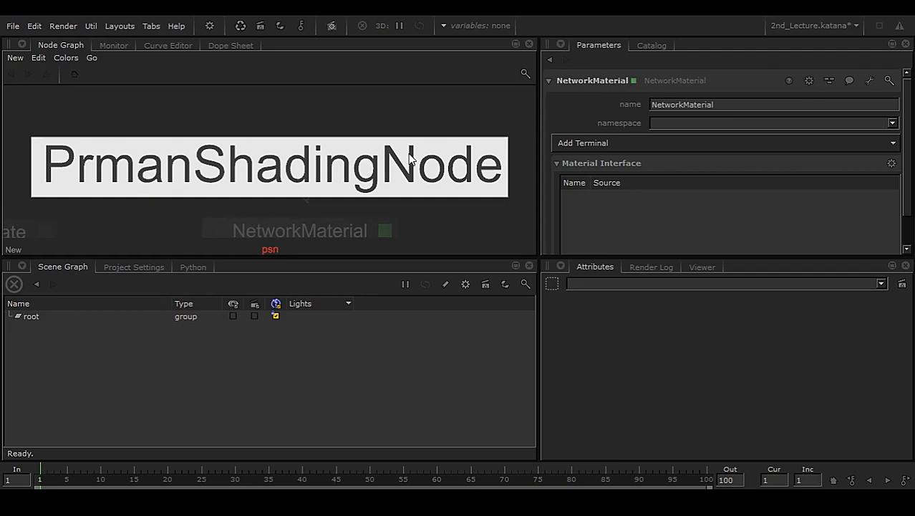
key(Return)
click(300, 142)
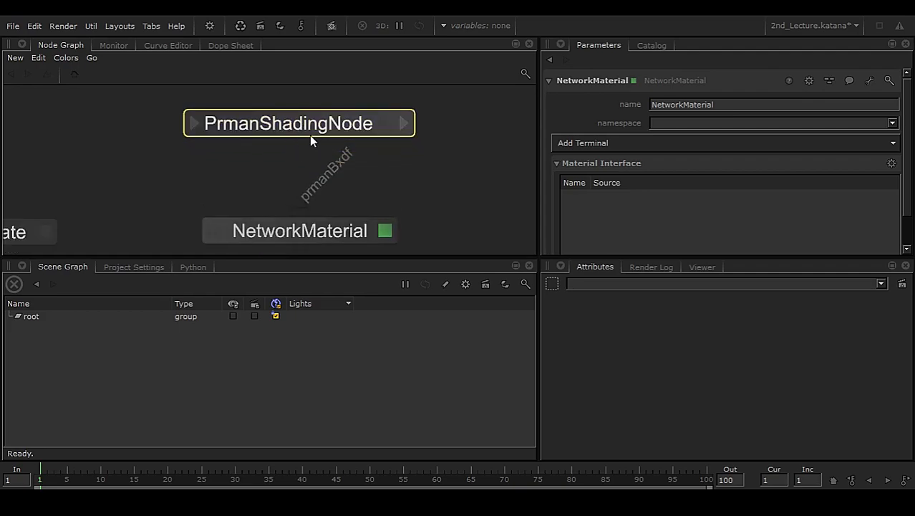
click(315, 127)
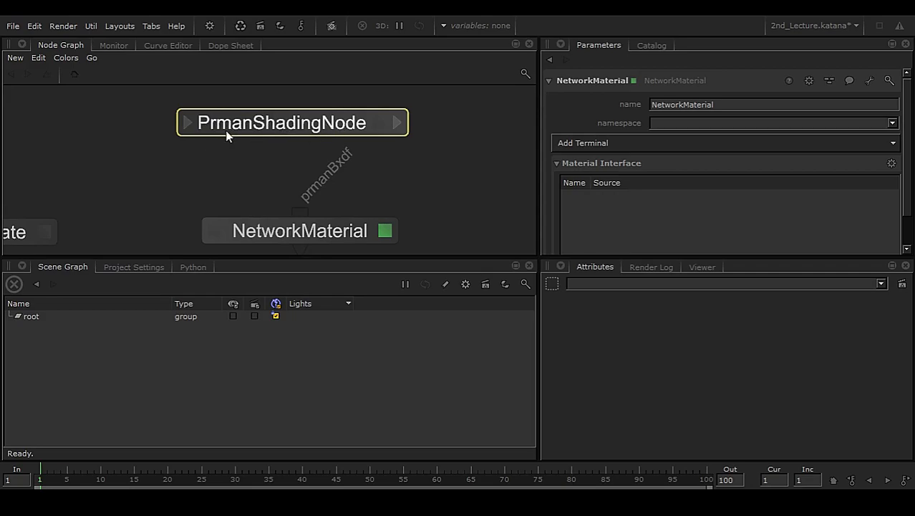
drag(321, 127, 320, 117)
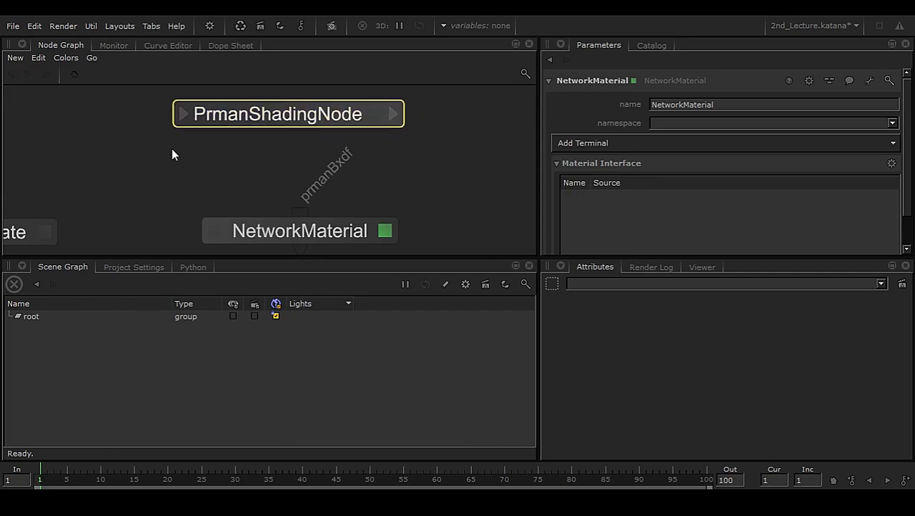
middle_drag(337, 168, 330, 199)
drag(339, 148, 341, 134)
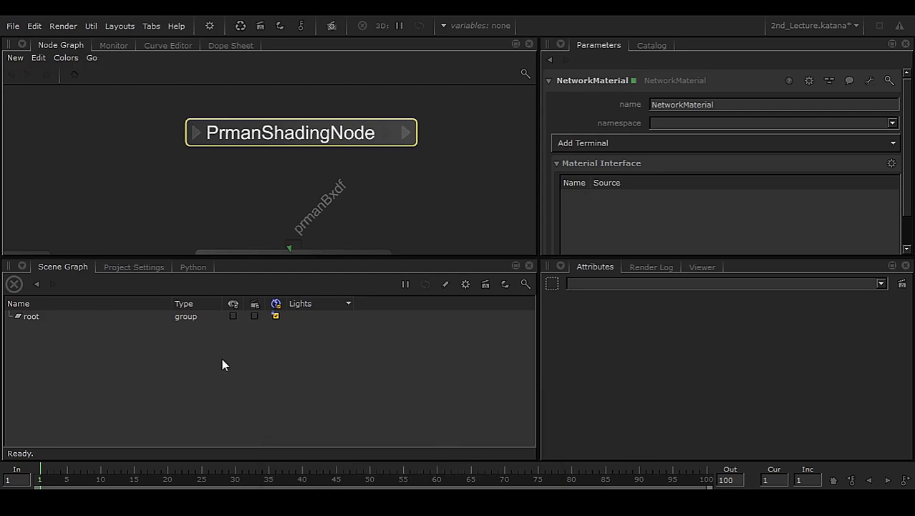
- Check the RenderMan bxdf category in Maya's Hypershade, minimize the Hypershade and return to Katana
click(439, 464)
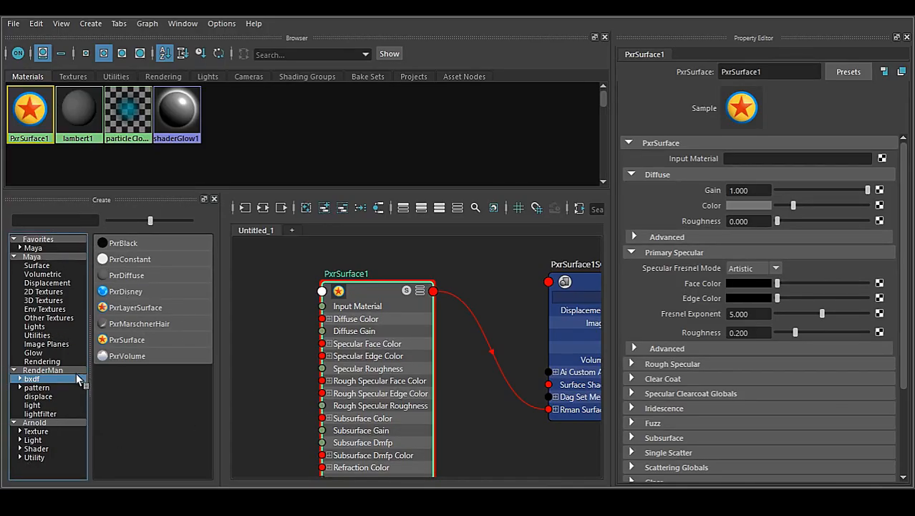
click(833, 12)
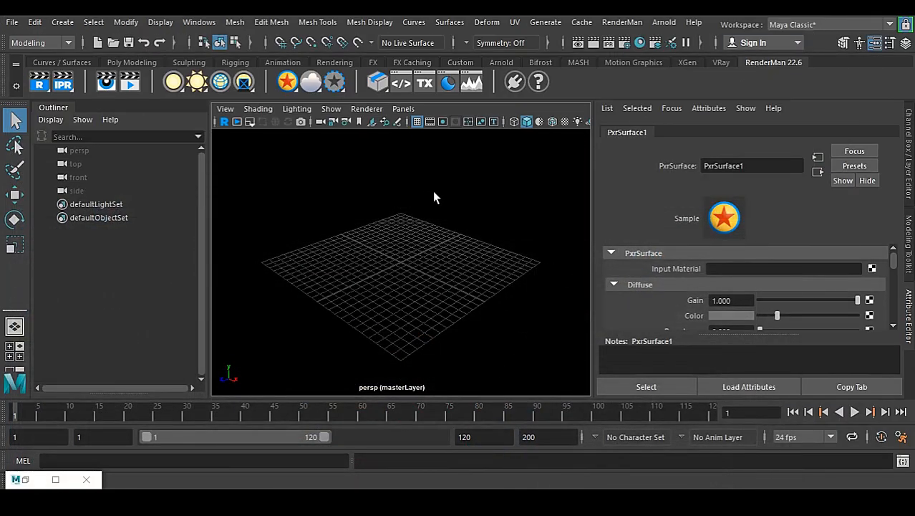
click(505, 458)
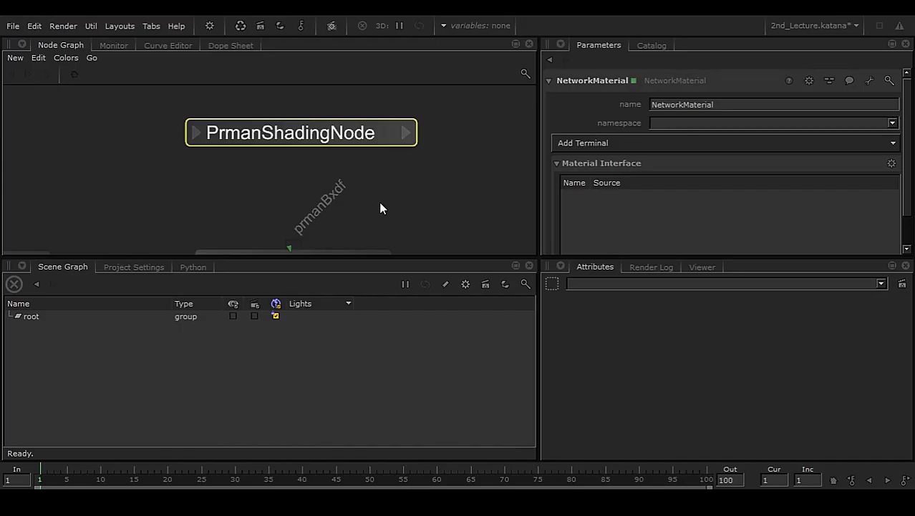
- Set the PrmanShadingNode's node type to PxrSurface and rename the node as Pxr_Surface_Mlt
click(390, 135)
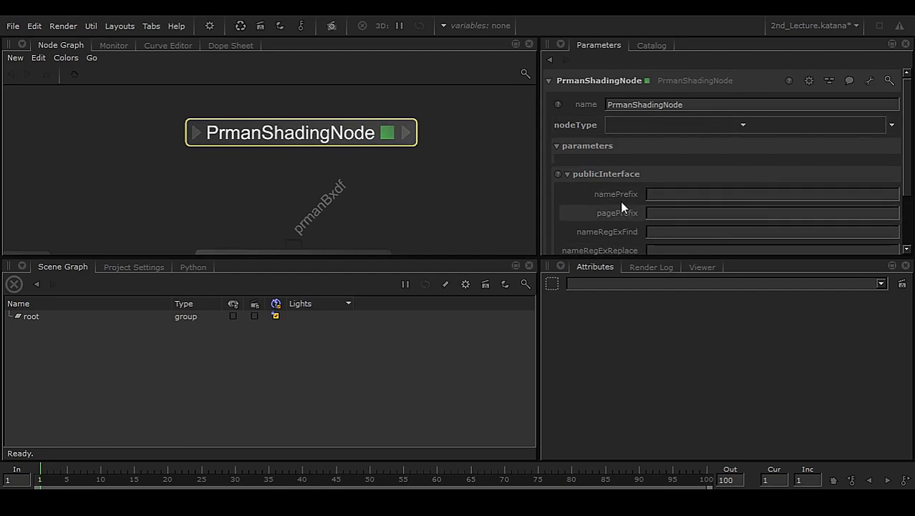
click(750, 126)
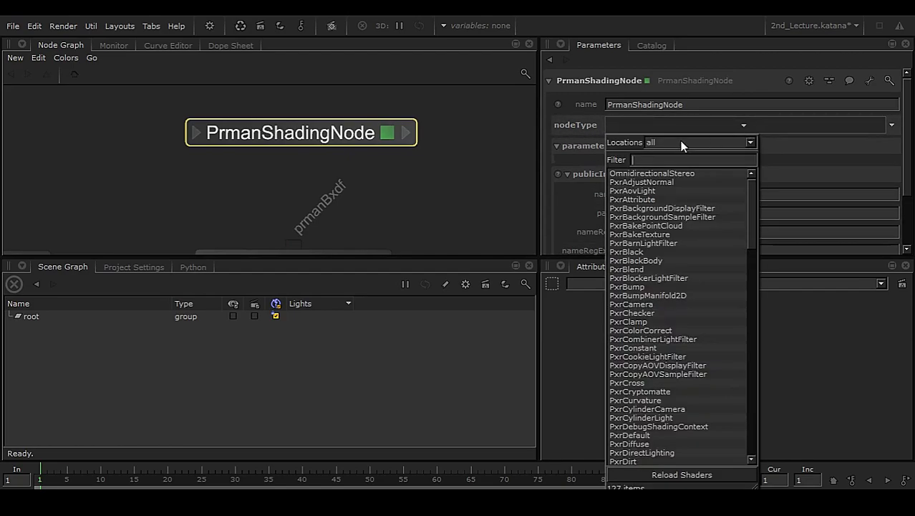
drag(748, 189, 675, 189)
text(sur)
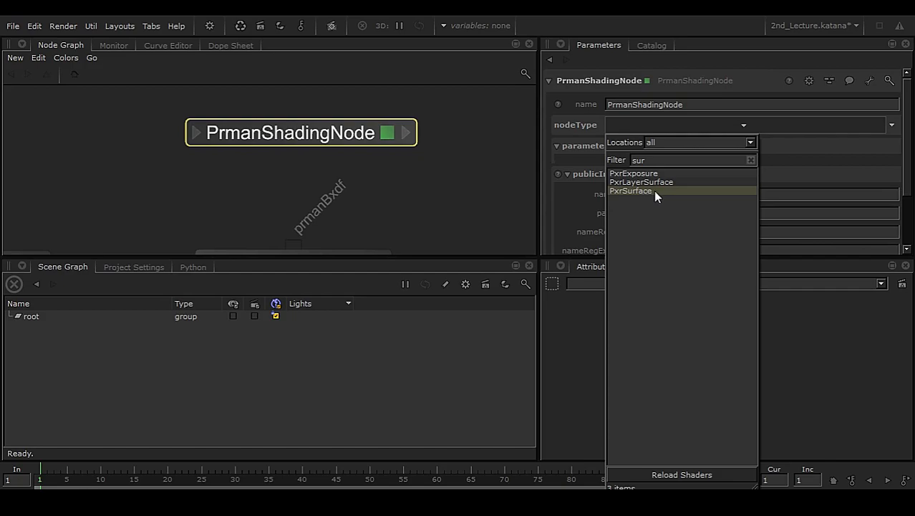
click(652, 190)
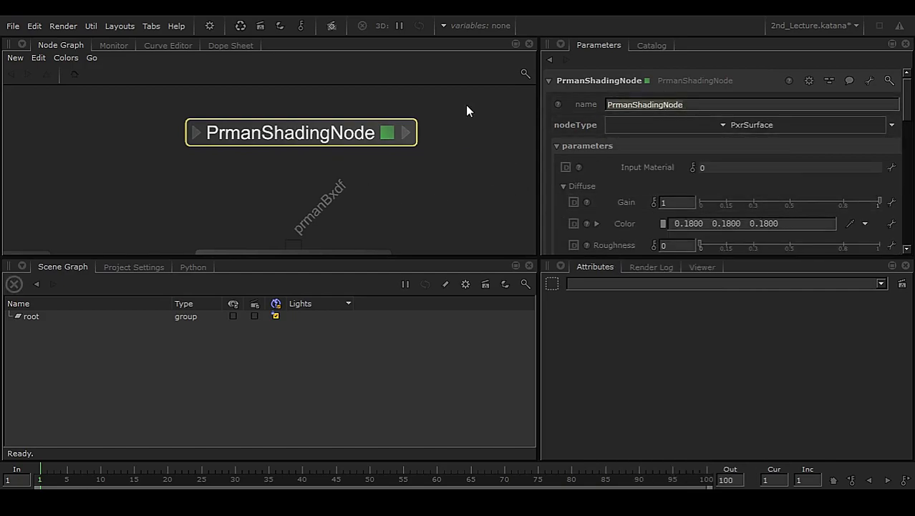
text(Pxr Surface Mlt)
key(Return)
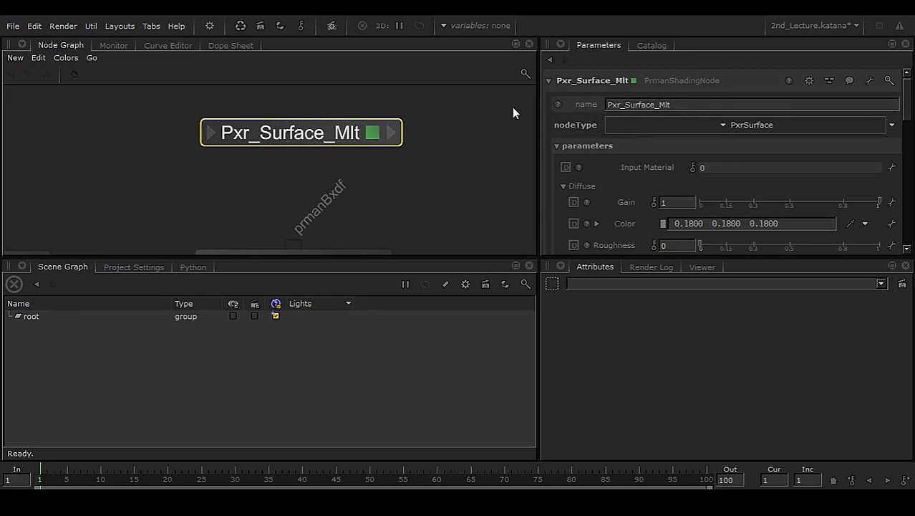
- Connect the out port of Pxr_Surface_Mlt to the NetworkMaterial's prmanBxdf input, align the shading node above it and select NetworkMaterial
scroll(283, 180, down, 3)
scroll(348, 177, up, 3)
click(330, 135)
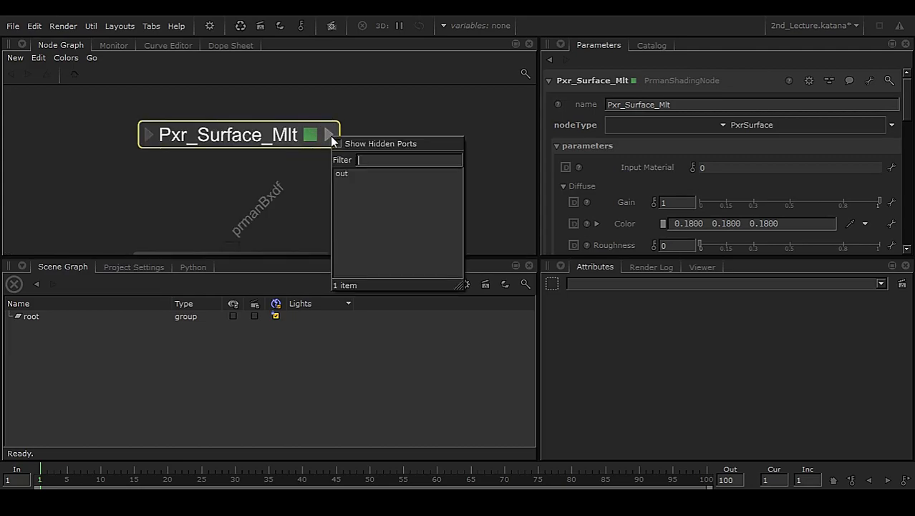
click(342, 172)
click(229, 245)
middle_drag(229, 244, 288, 228)
drag(321, 121, 312, 122)
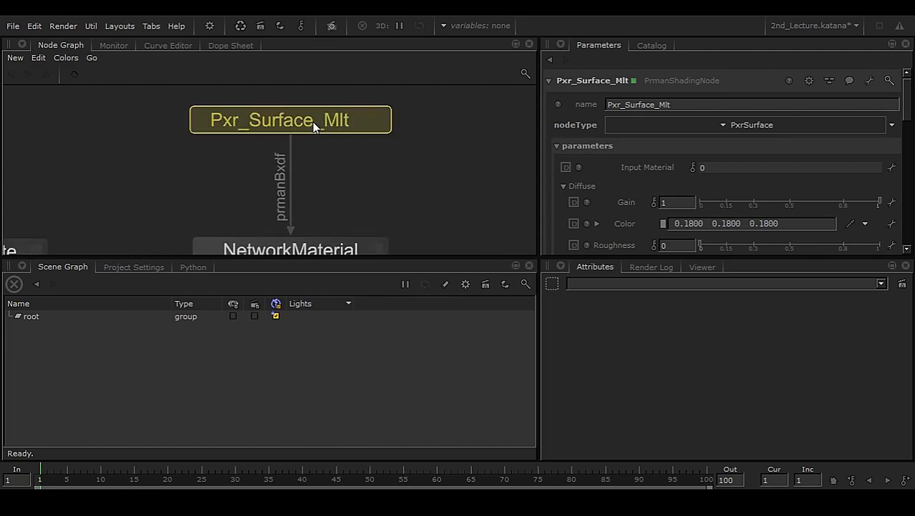
middle_drag(353, 198, 357, 184)
click(313, 240)
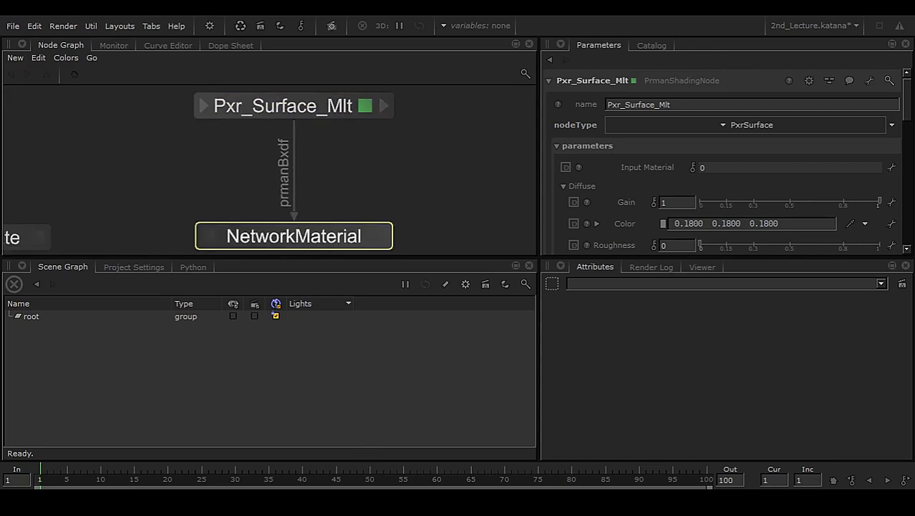
- Switch to Maya, restore the Hypershade, search the RenderMan nodes for "tex" and create a PxrTexture node
click(410, 472)
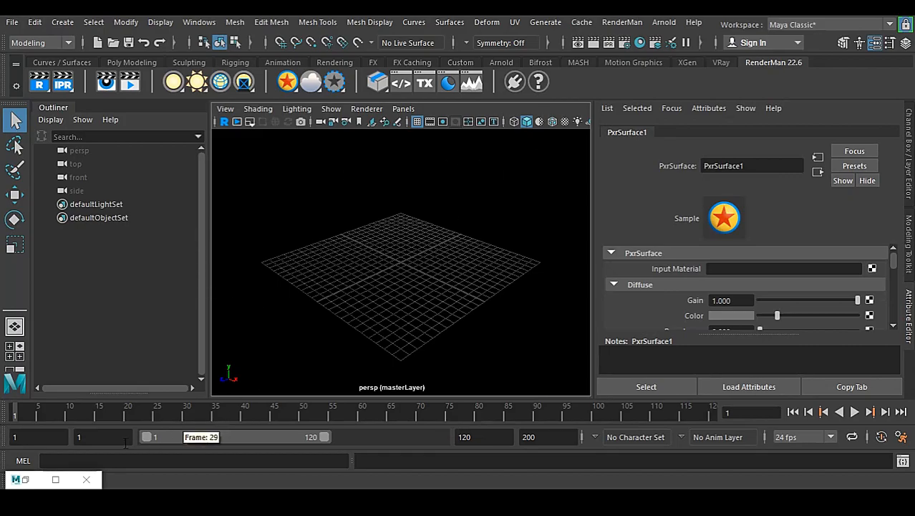
click(29, 478)
alt+middle_drag(488, 272, 459, 263)
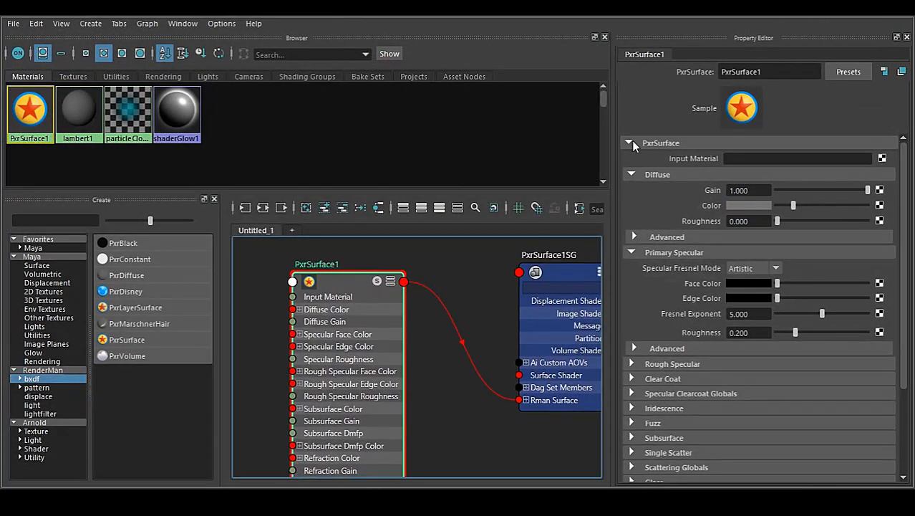
alt+middle_drag(431, 392, 535, 392)
click(42, 222)
text(tex)
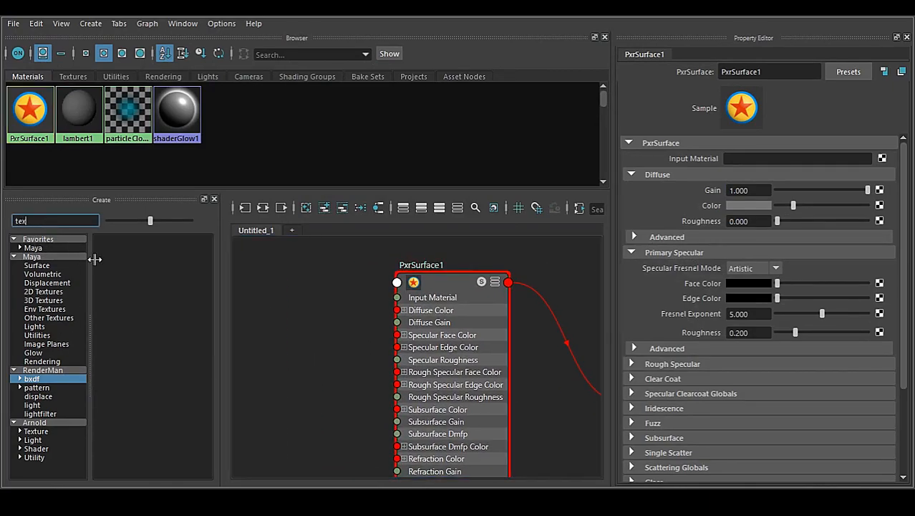
click(53, 370)
click(124, 324)
- Connect PxrTexture1 to PxrSurface1's diffuse Color and place the texture node beside the surface node
drag(361, 306, 324, 317)
click(443, 280)
middle_drag(312, 327, 684, 201)
drag(314, 329, 276, 327)
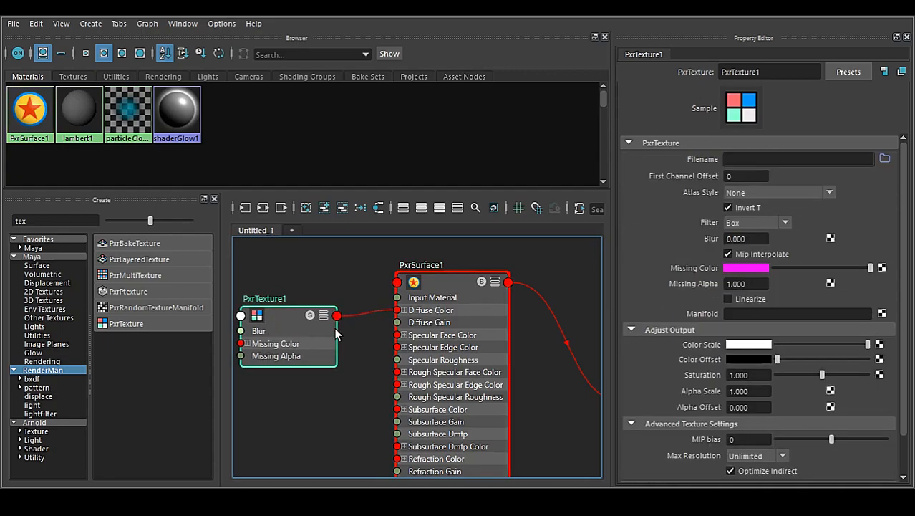
mouse_move(333, 339)
mouse_down()
mouse_move(358, 337)
mouse_move(349, 337)
mouse_up()
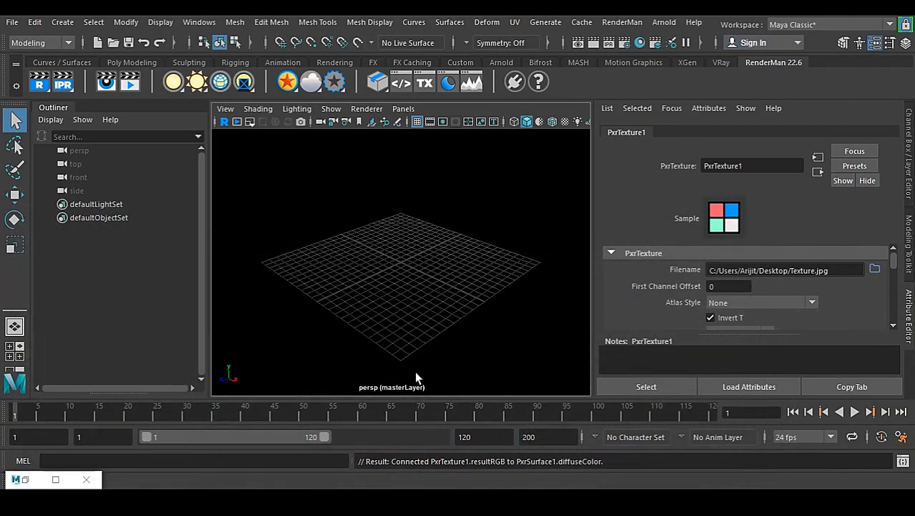
- Switch back to Katana and add a PrmanShadingNode above Pxr_Surface_Mlt in the node graph
click(484, 438)
scroll(247, 165, down, 3)
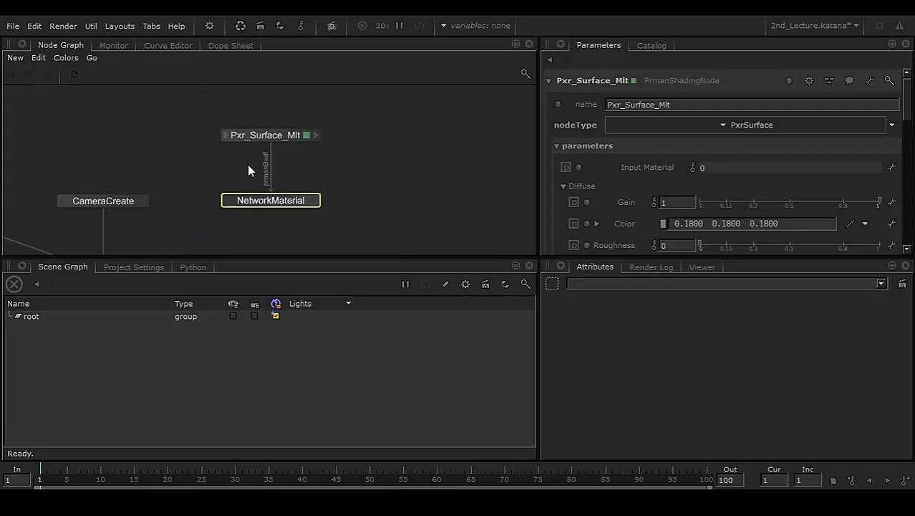
middle_drag(313, 235, 335, 213)
click(335, 214)
middle_drag(324, 118, 329, 182)
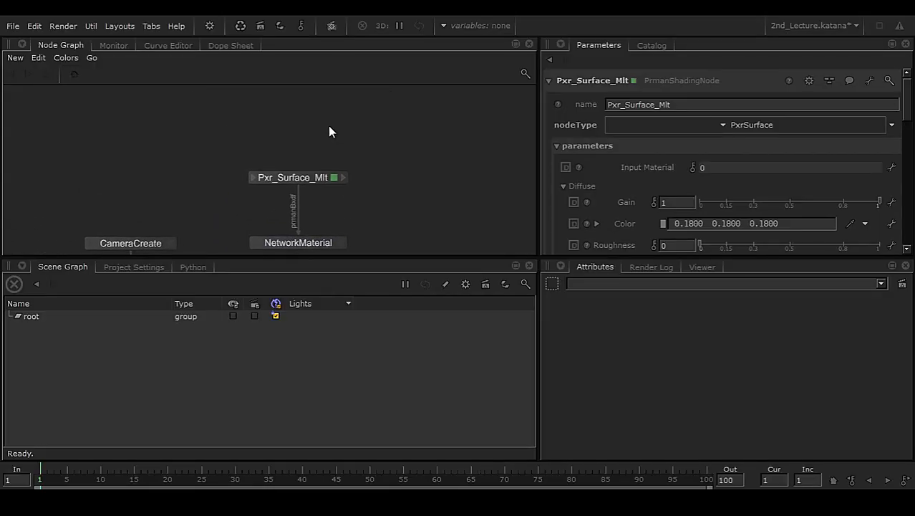
key(Tab)
text(ps)
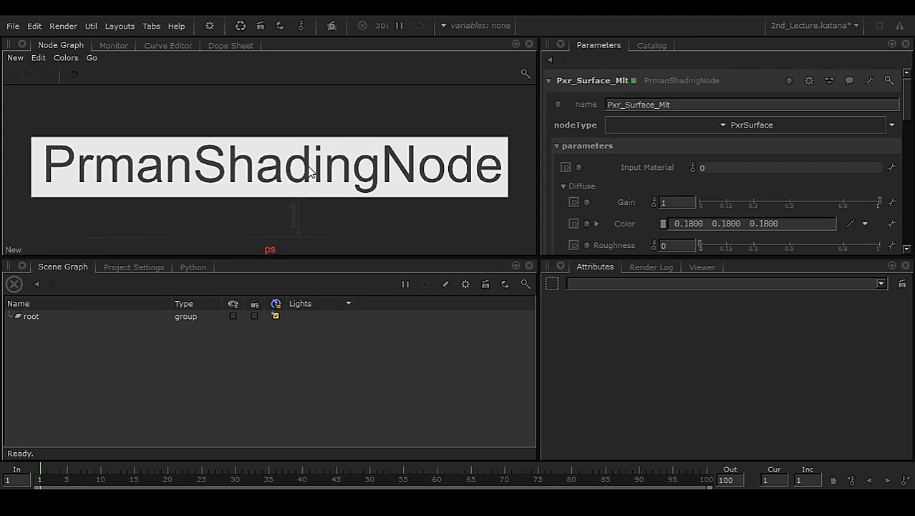
key(Return)
click(305, 121)
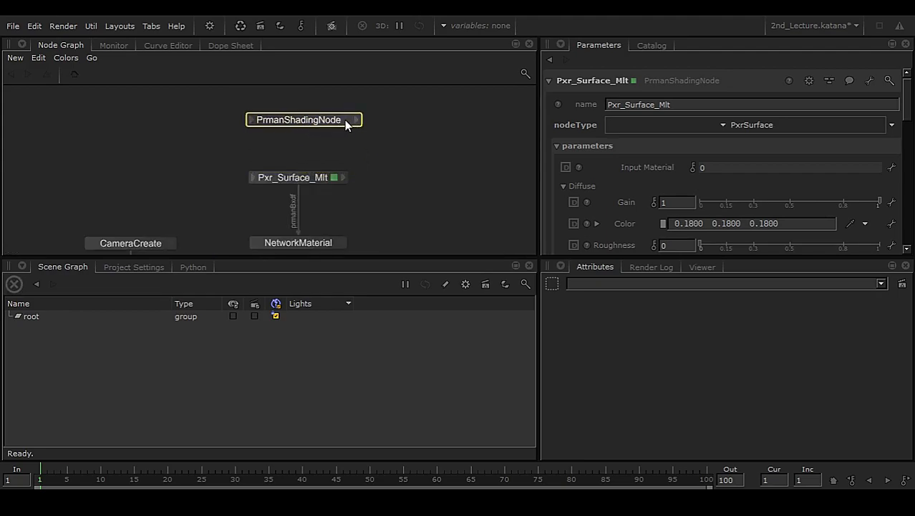
- Set the new PrmanShadingNode's node type to PxrTexture and rename the node as Pxr_Texture
click(346, 120)
click(753, 124)
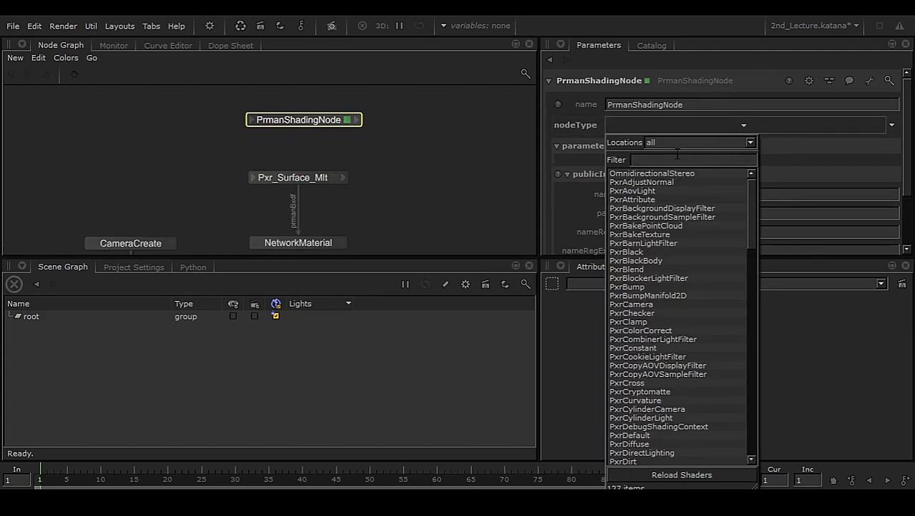
text(tex)
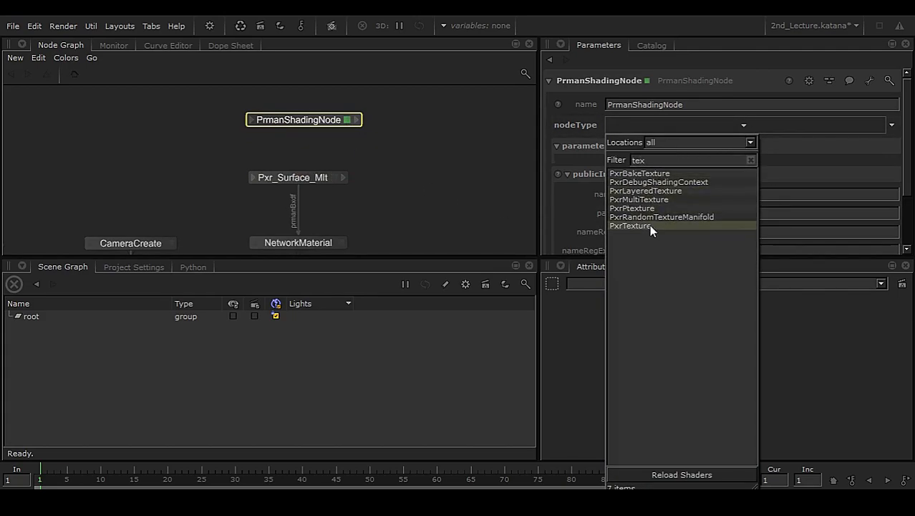
click(636, 226)
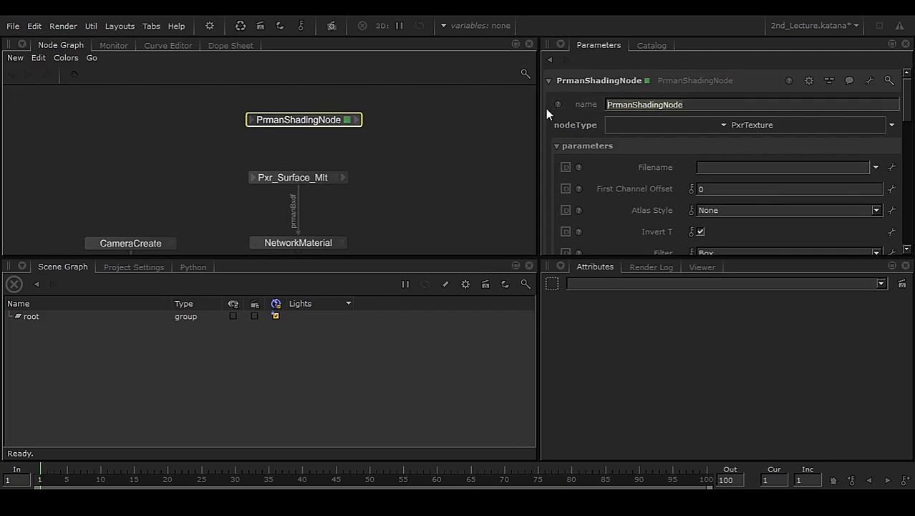
text(Pxr)
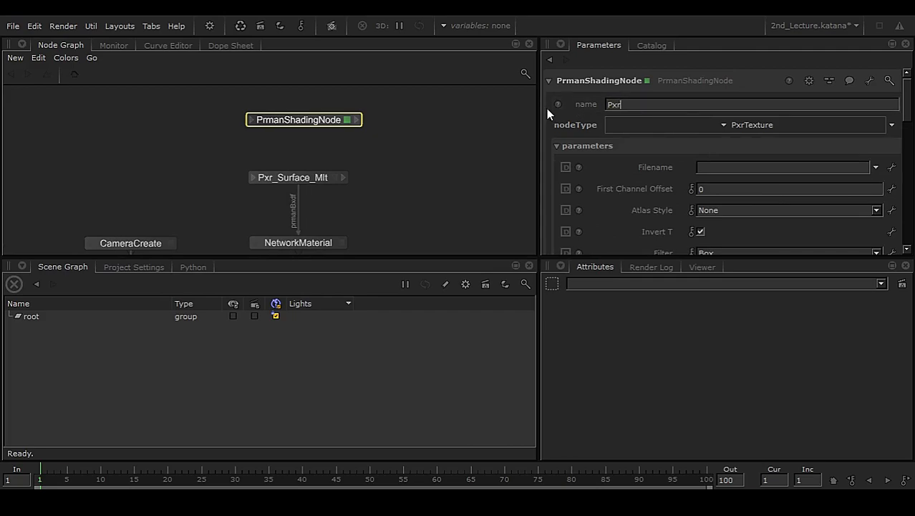
text( Texture)
key(Return)
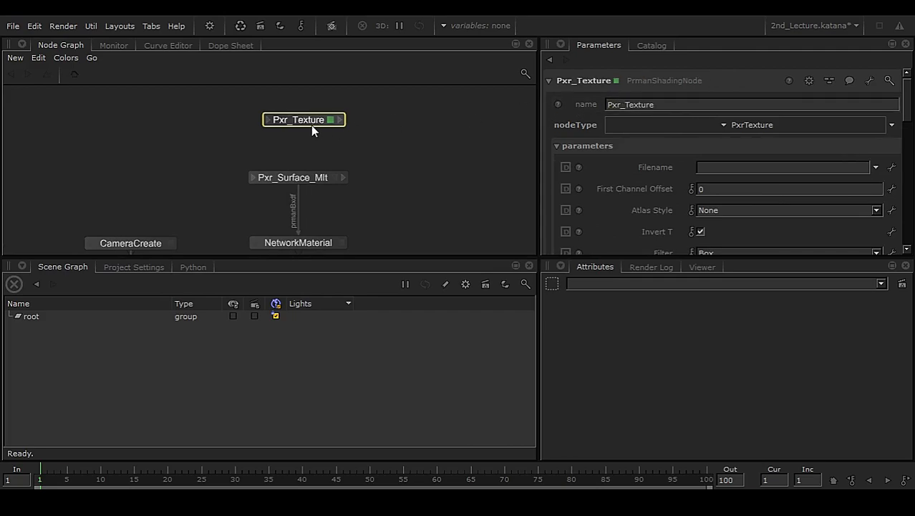
drag(297, 123, 292, 124)
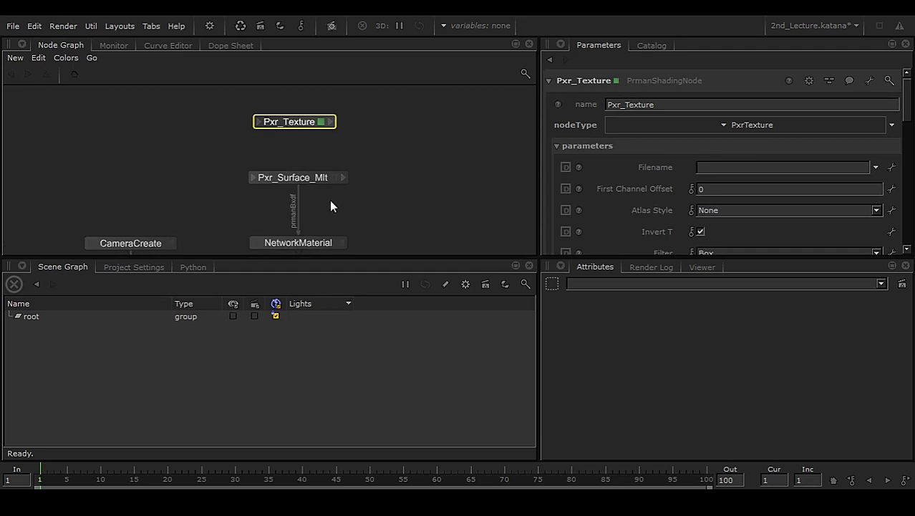
- Connect Pxr_Texture's resultRGB output to Pxr_Surface_Mlt's Diffuse > Color input and align the three material nodes vertically
click(333, 178)
click(330, 123)
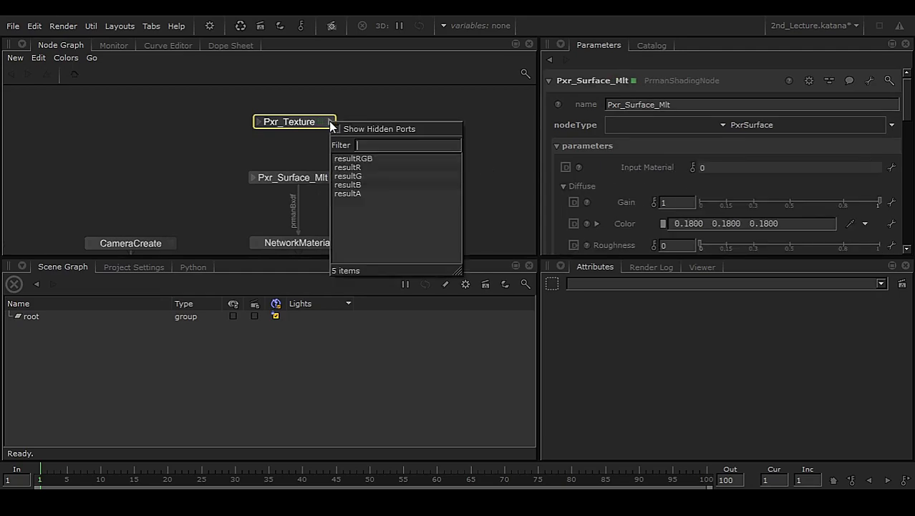
click(373, 158)
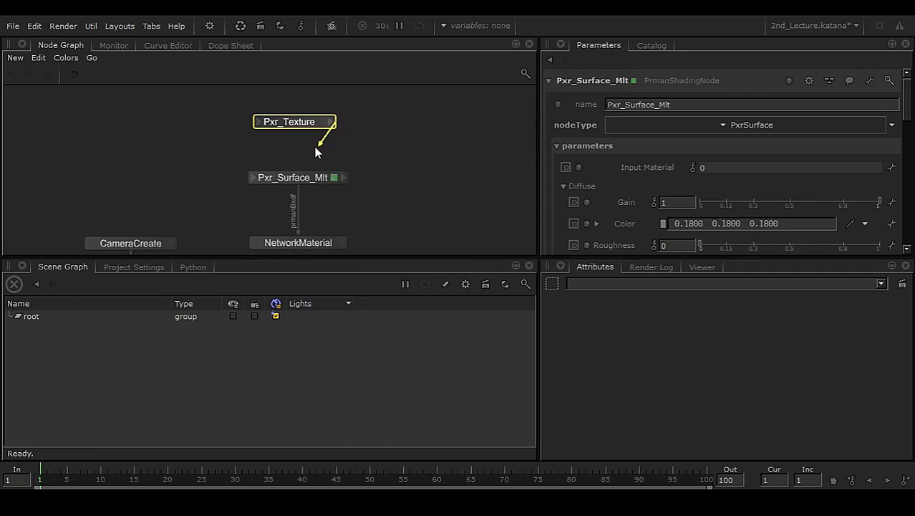
click(254, 178)
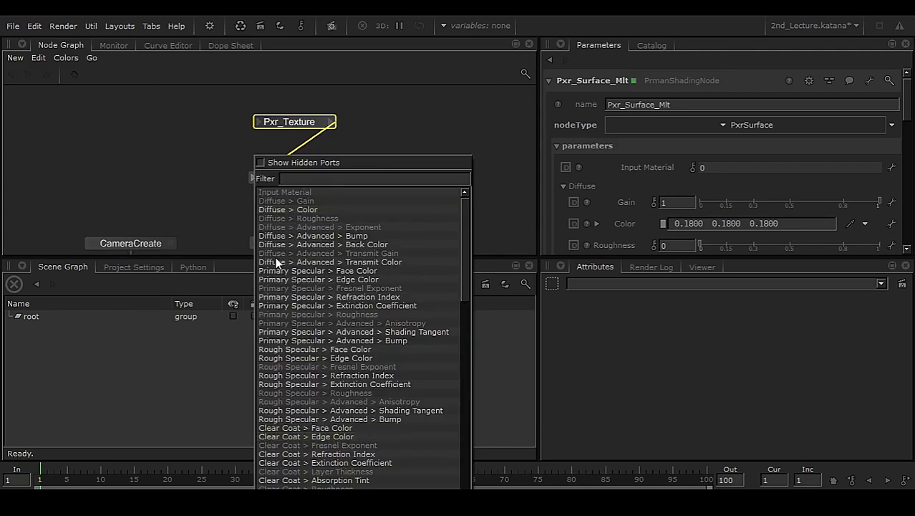
click(296, 210)
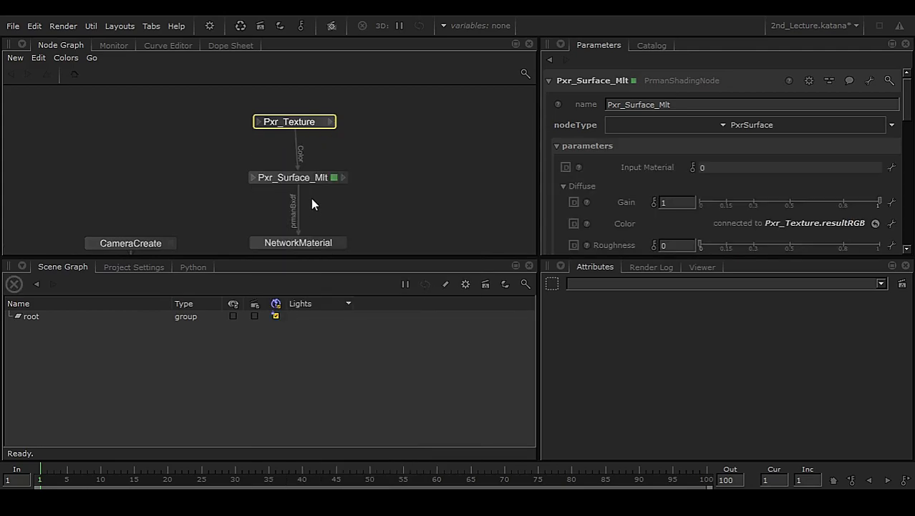
drag(310, 126, 313, 114)
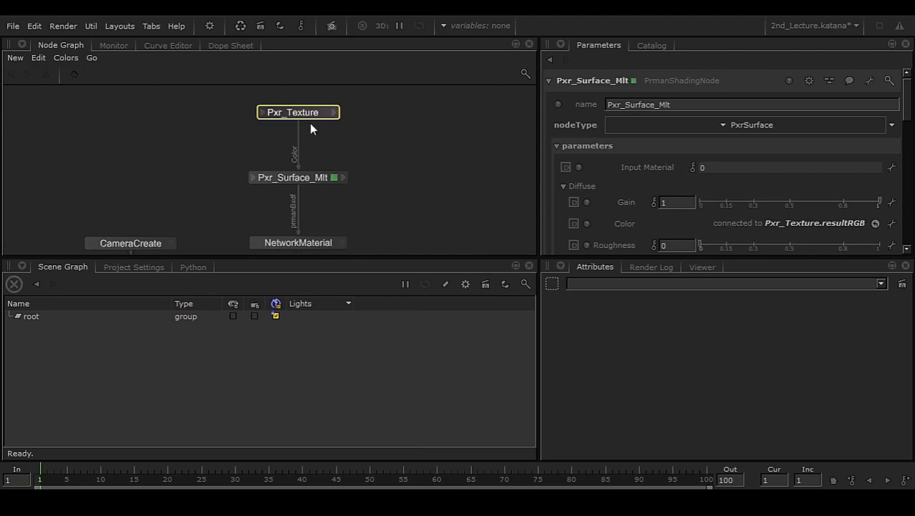
mouse_move(313, 182)
mouse_down()
mouse_move(310, 171)
mouse_move(312, 179)
mouse_up()
middle_drag(344, 209, 335, 170)
drag(311, 204, 319, 200)
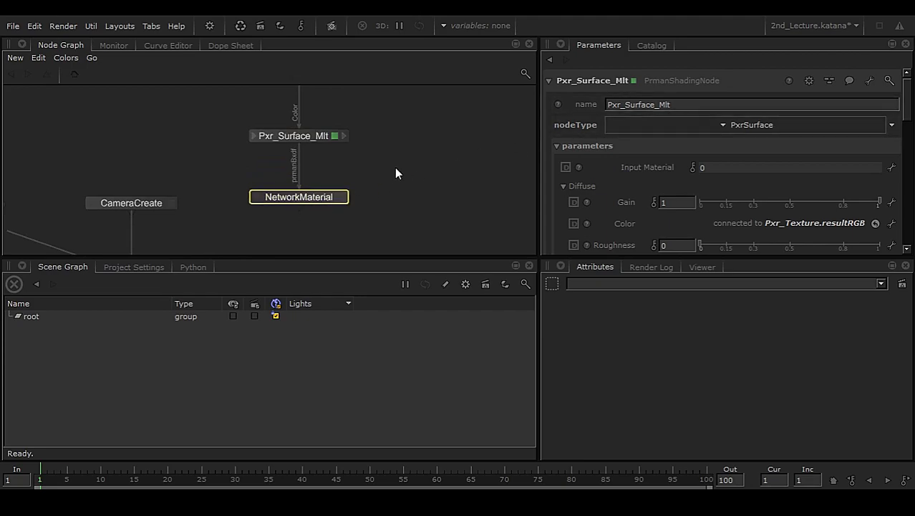
- Rename the NetworkMaterial node as Pxr_Surface_SG, reusing the base name of Pxr_Surface_Mlt
key(e)
click(309, 136)
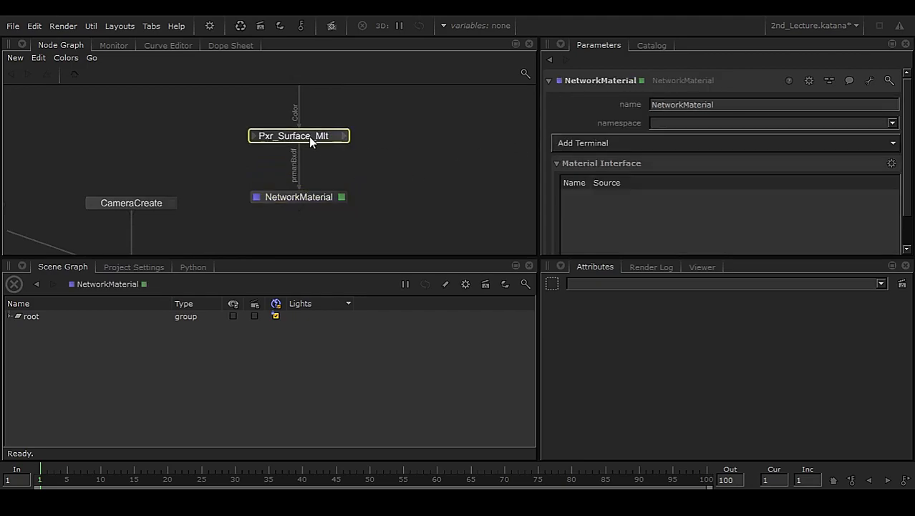
key(e)
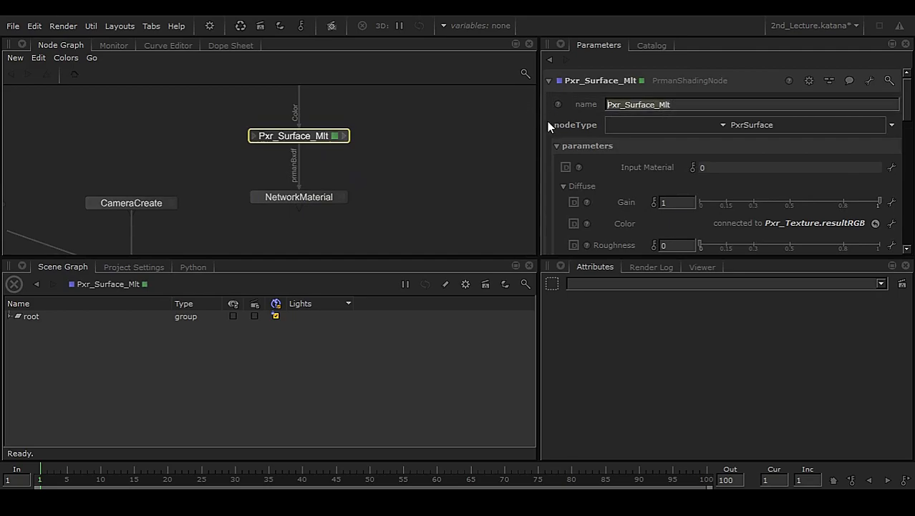
click(331, 199)
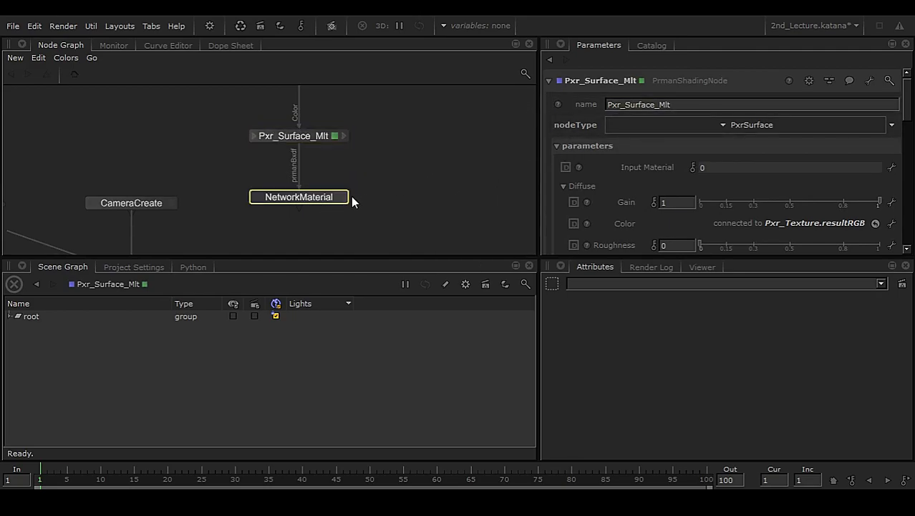
click(343, 197)
text(Pxr_Surface_Mlt)
key(BackSpace)
key(BackSpace)
key(BackSpace)
text(SG)
key(Return)
- Review the Katana material chain from Pxr_Texture through Pxr_Surface_Mlt to Pxr_Surface_SG
click(372, 156)
middle_drag(372, 156, 356, 187)
click(311, 123)
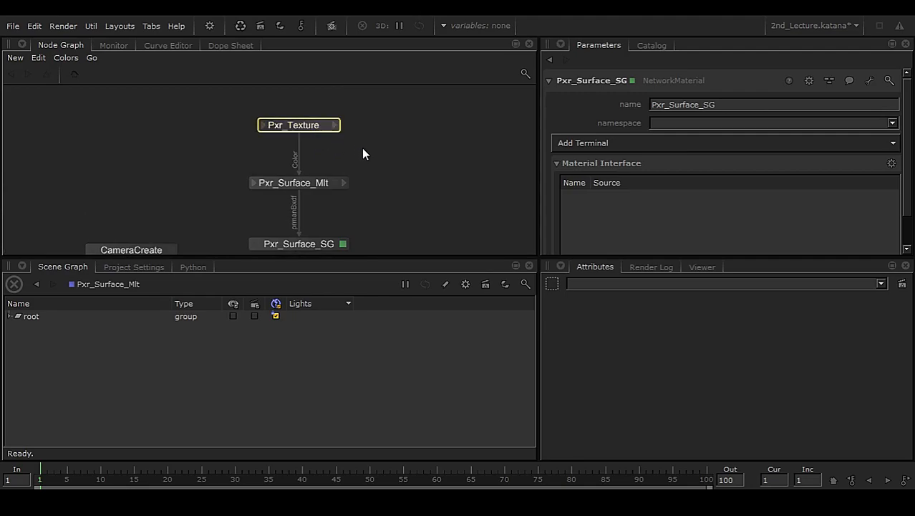
middle_drag(330, 154, 328, 137)
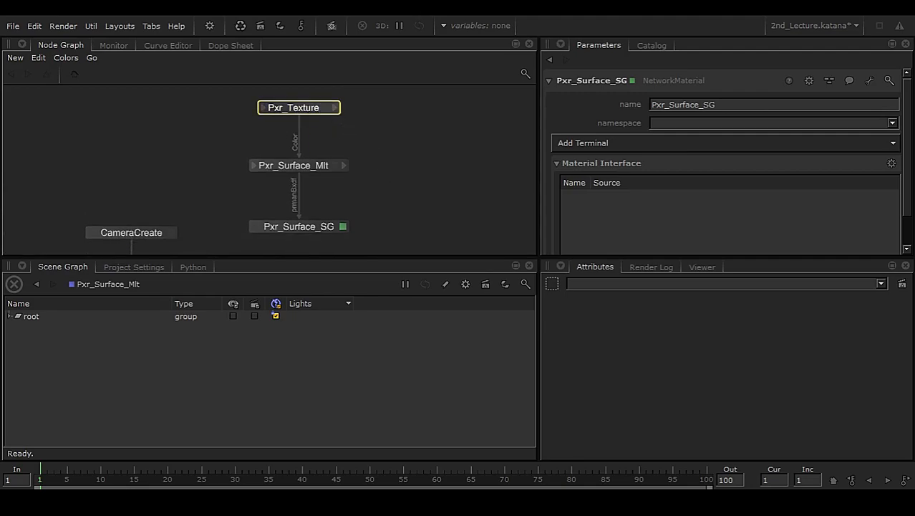
middle_drag(310, 166, 306, 151)
click(306, 151)
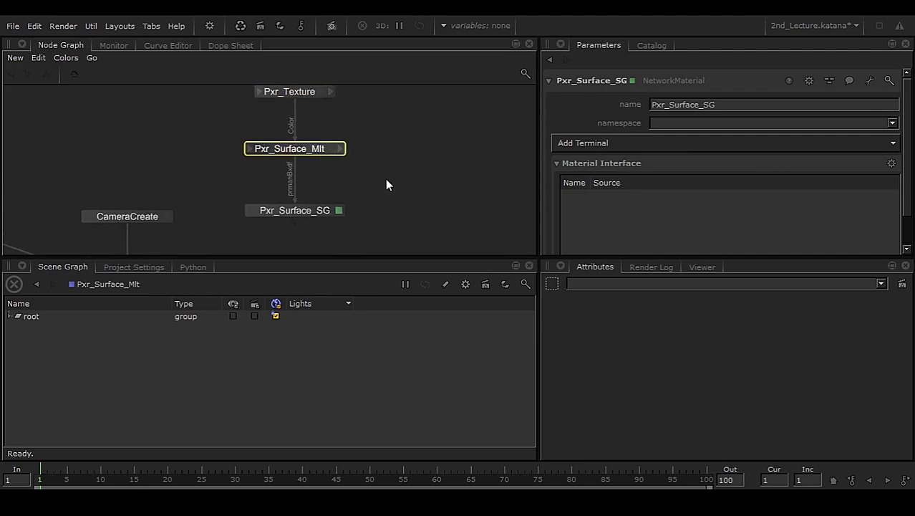
middle_drag(394, 208, 396, 182)
click(271, 185)
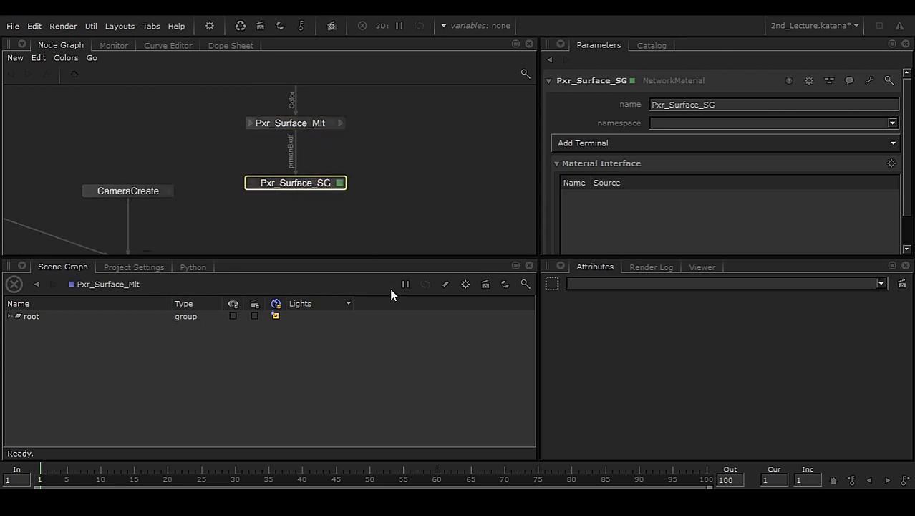
- Switch to Maya's Hypershade and rearrange PxrTexture1, PxrSurface1 and PxrSurface1SG into a vertical stack
click(463, 416)
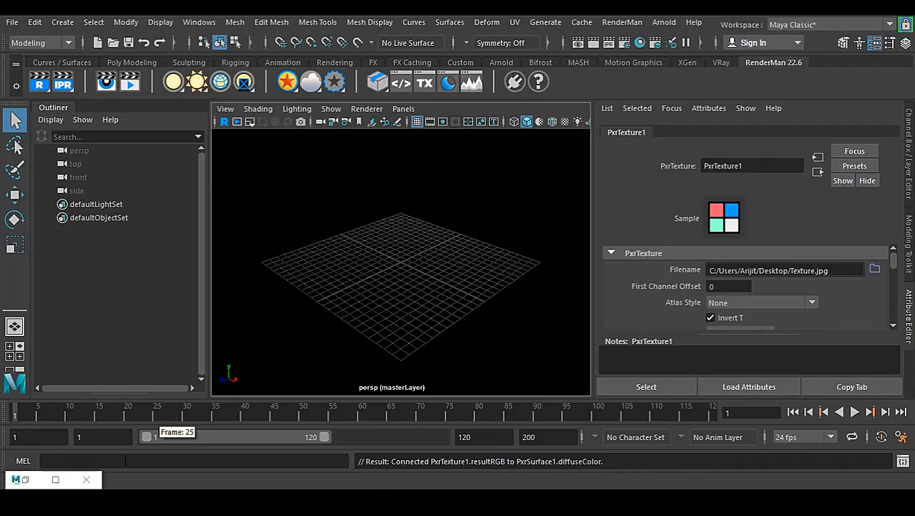
click(36, 479)
alt+middle_drag(511, 330, 499, 284)
scroll(500, 285, down, 4)
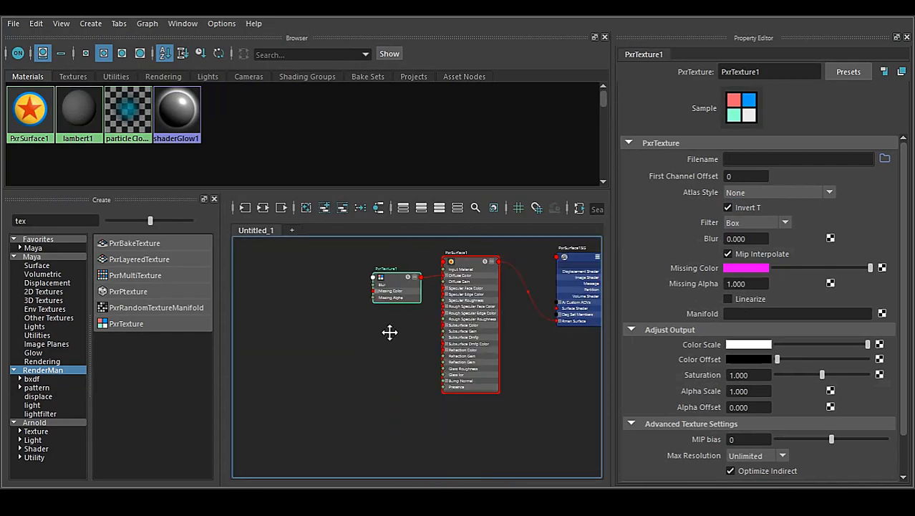
alt+middle_drag(394, 319, 357, 393)
drag(353, 353, 387, 253)
drag(429, 335, 422, 306)
drag(526, 335, 383, 428)
- Collapse the three Hypershade nodes to hide their attributes and move them closer together
click(394, 255)
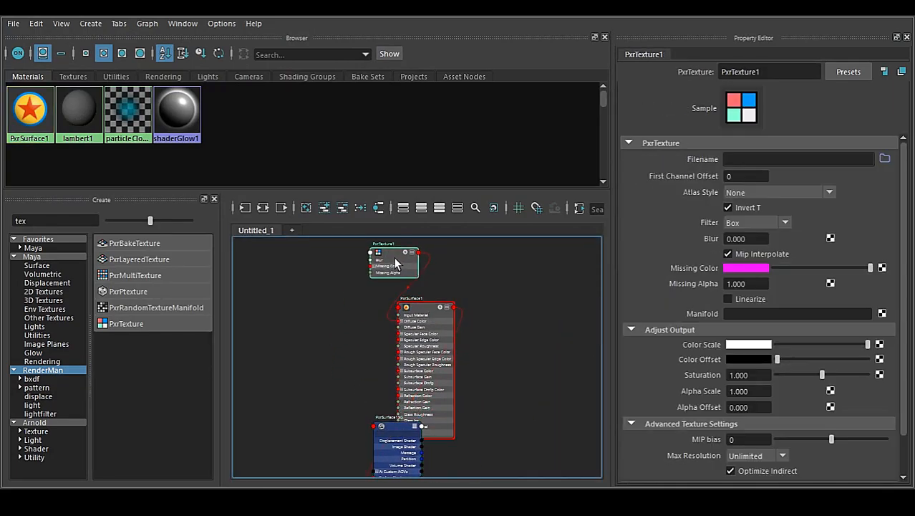
key(1)
click(425, 308)
key(1)
click(398, 424)
drag(398, 424, 420, 328)
drag(400, 253, 434, 280)
- Check the shading group, surface and texture nodes one by one and straighten their vertical alignment
scroll(449, 304, up, 3)
scroll(462, 315, up, 4)
click(402, 378)
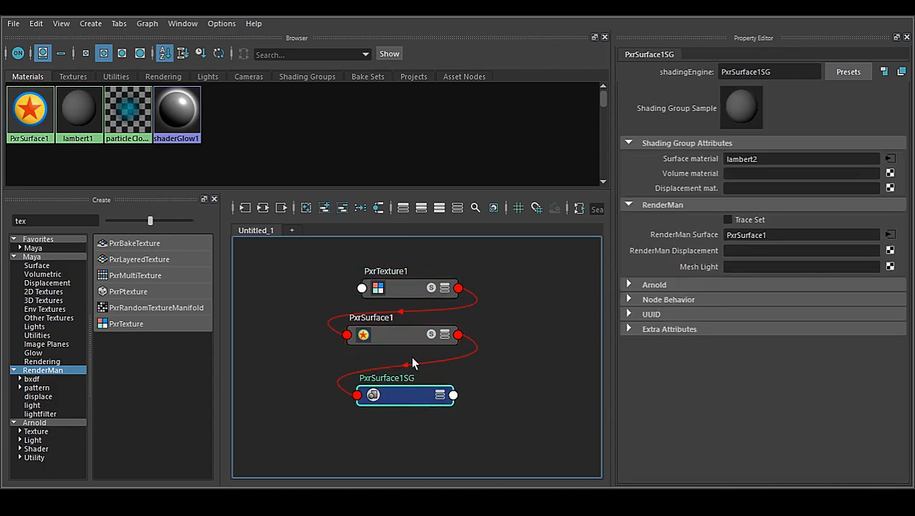
click(406, 326)
click(397, 281)
drag(396, 282, 382, 283)
drag(412, 398, 403, 399)
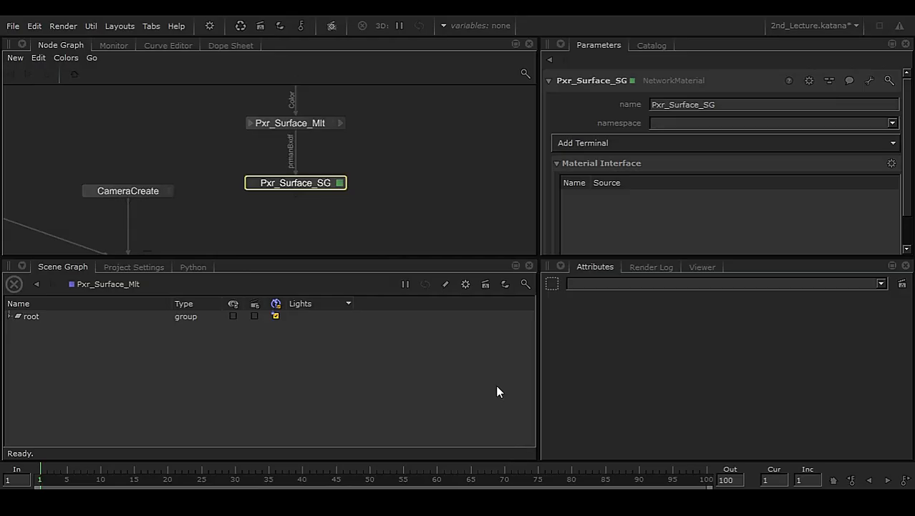
- Return to Katana, select the three material nodes together for comparison, and open Pxr_Texture's parameters
middle_drag(400, 137, 402, 201)
drag(209, 102, 391, 251)
mouse_move(386, 223)
middle_down()
mouse_move(410, 172)
mouse_move(380, 190)
mouse_move(369, 220)
middle_up()
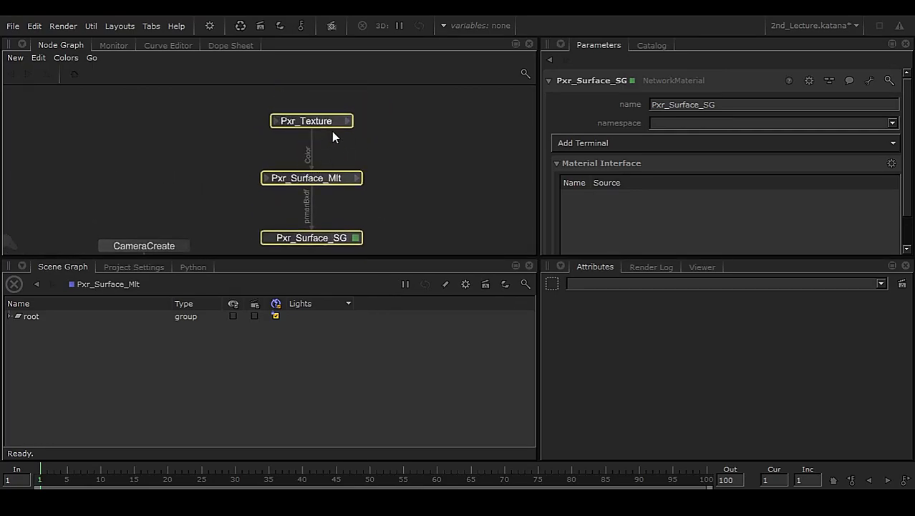
click(332, 121)
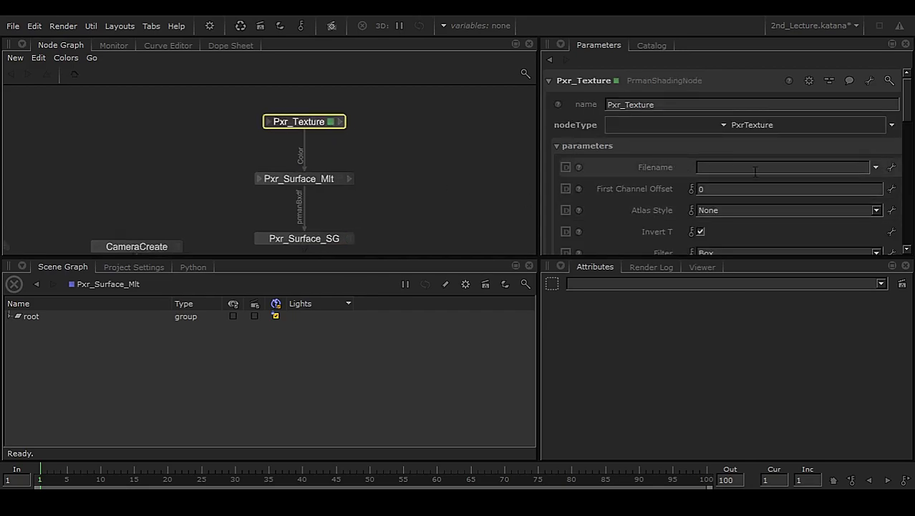
- Load Texture.jpg from the Desktop folder as Pxr_Texture's texture file
click(876, 167)
click(866, 181)
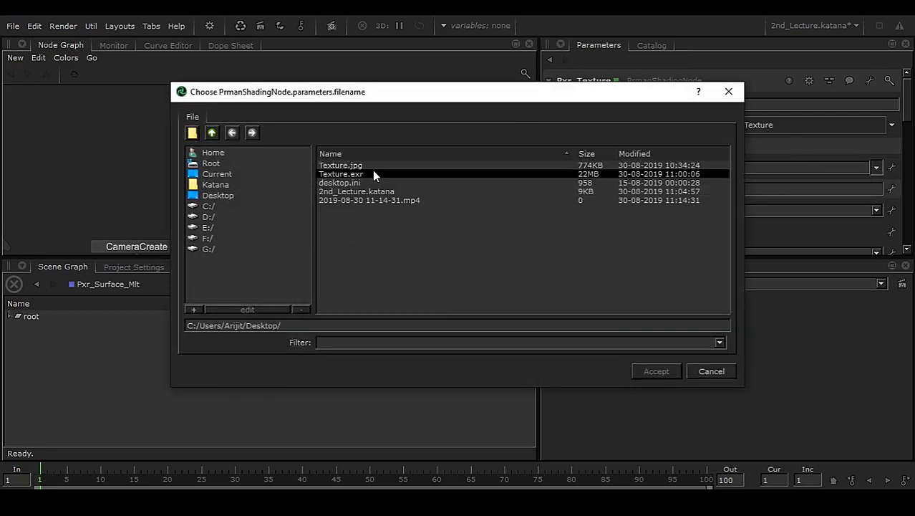
click(362, 164)
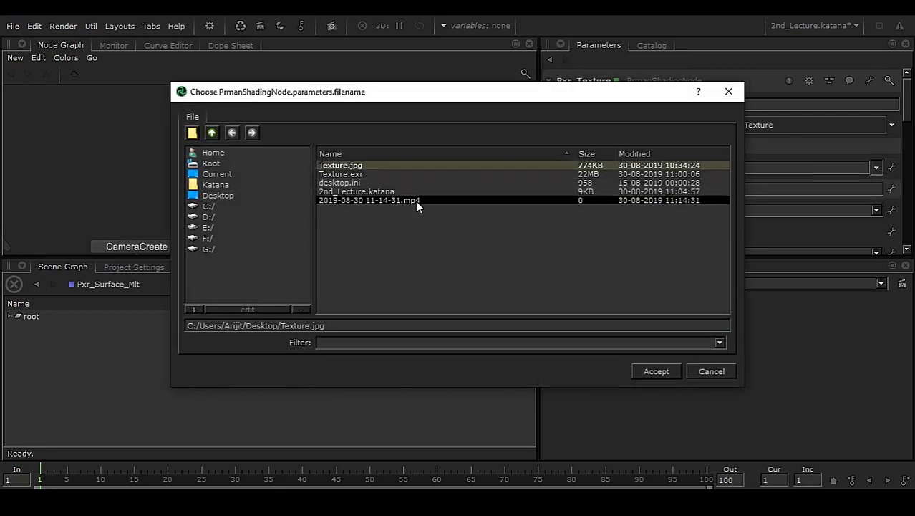
click(677, 374)
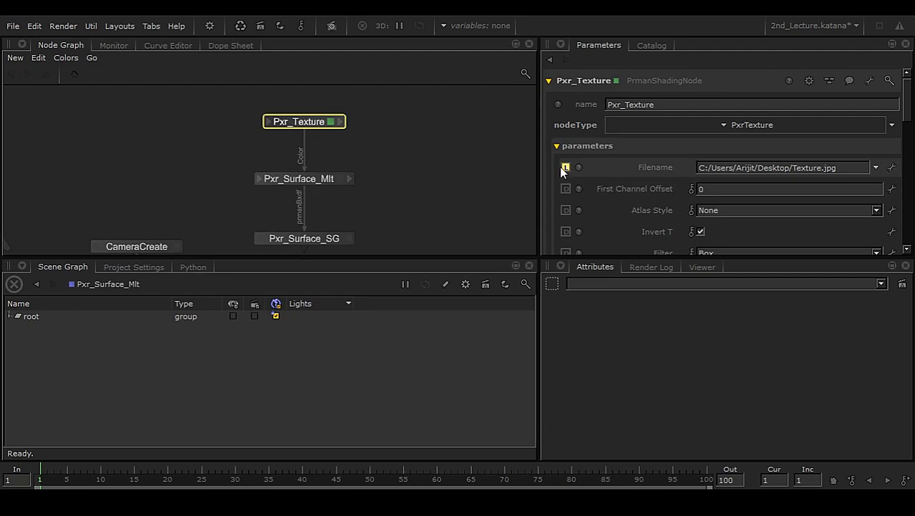
- Connect Pxr_Surface_SG's output to a new input on the Merge node, and open Pxr_Surface_SG's parameters
middle_drag(376, 186, 383, 150)
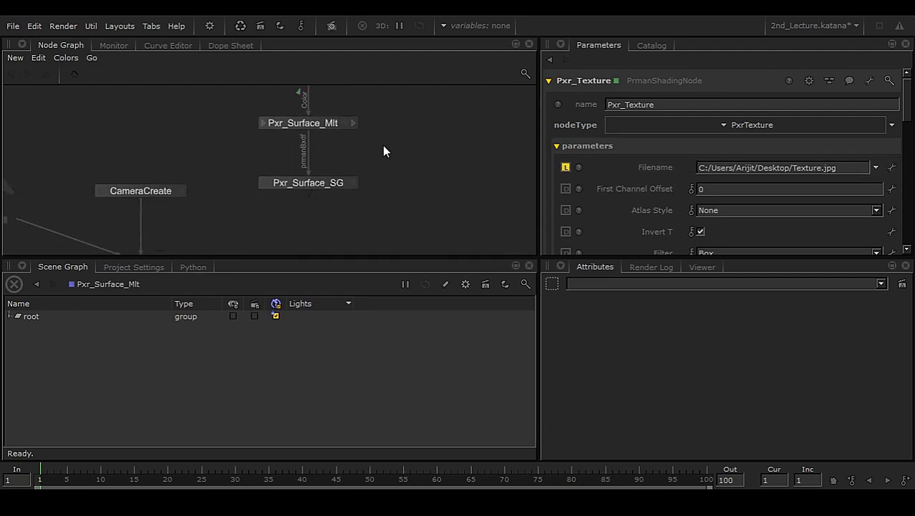
middle_drag(323, 220, 370, 159)
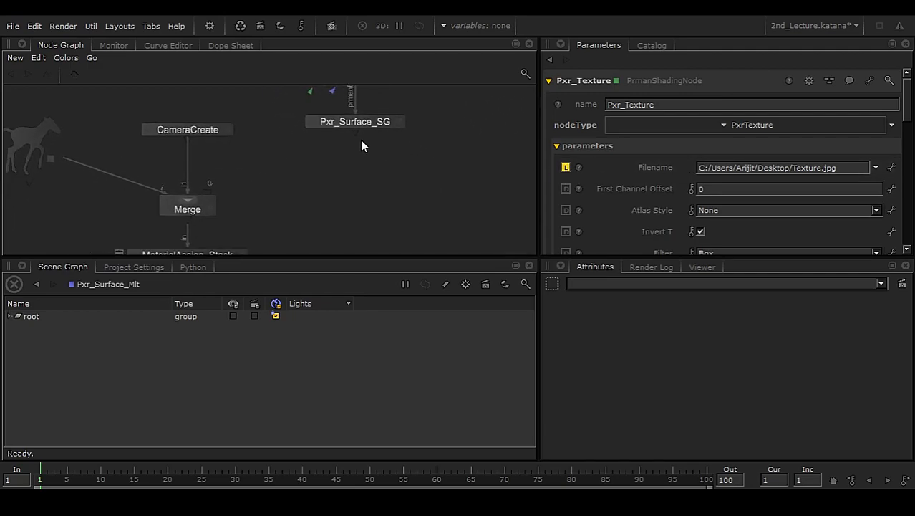
drag(355, 132, 209, 195)
middle_drag(313, 213, 290, 221)
middle_drag(376, 174, 352, 258)
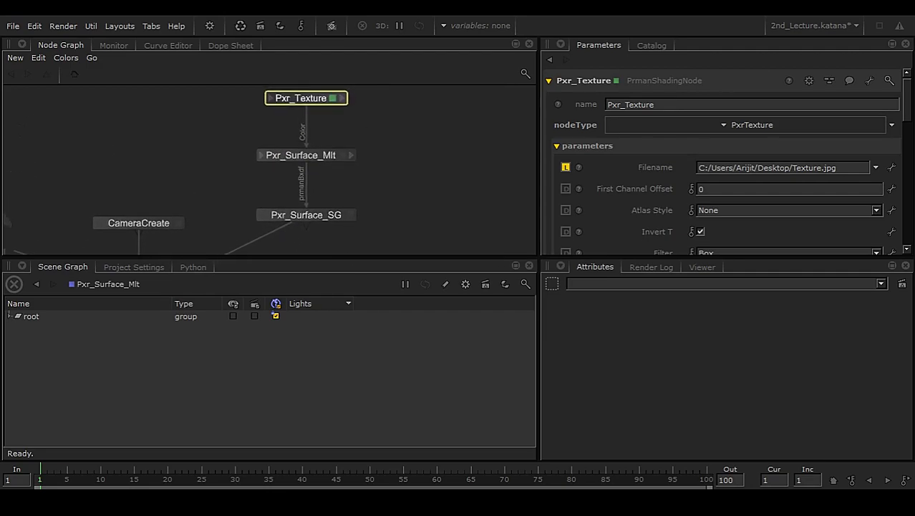
middle_drag(315, 214, 316, 183)
click(316, 183)
middle_drag(193, 250, 225, 208)
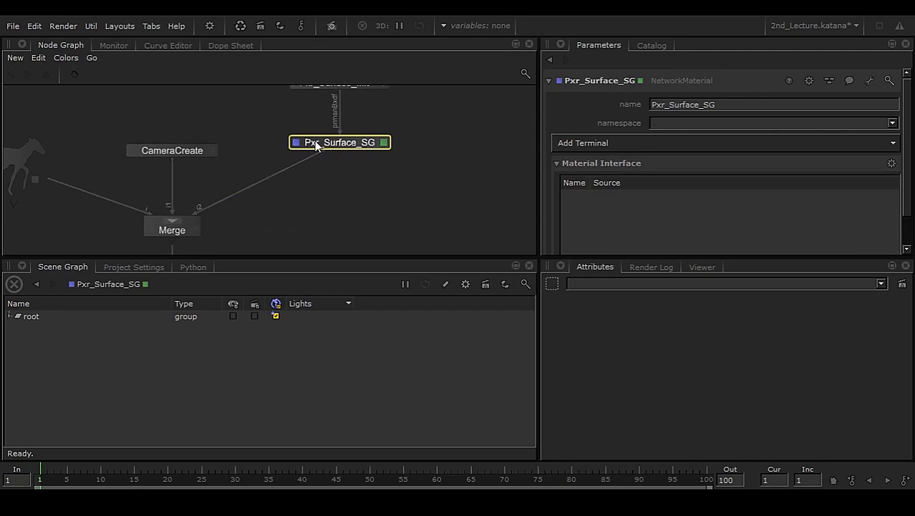
- Show the scene at the GafferThree node and expand every location under root in the scene graph
middle_drag(305, 202, 358, 67)
double_click(229, 191)
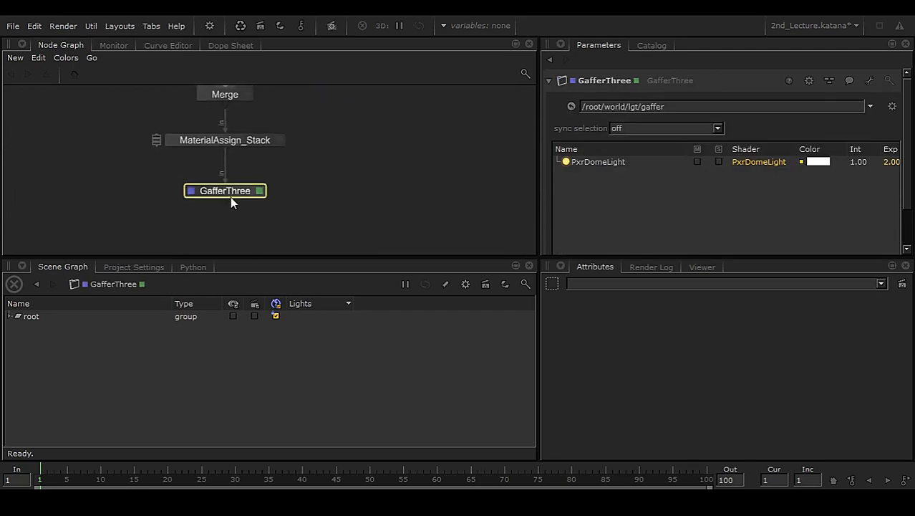
click(17, 315)
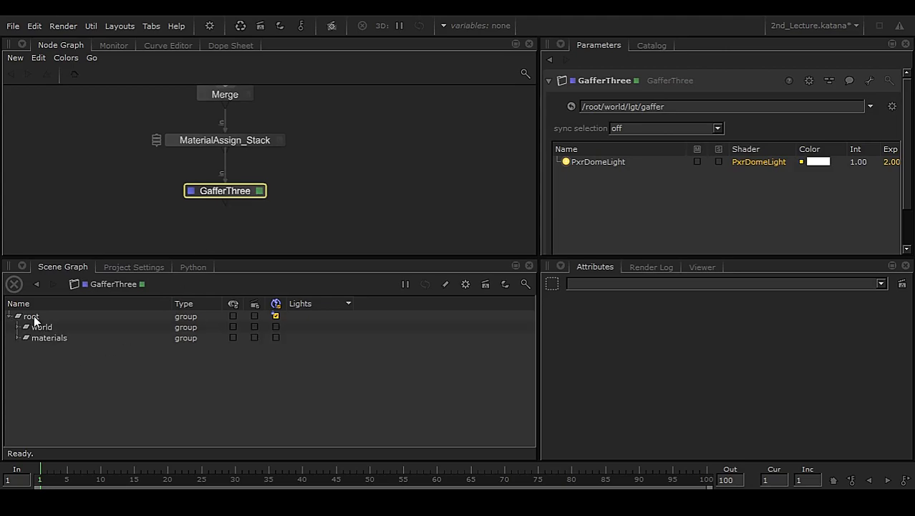
right_click(33, 315)
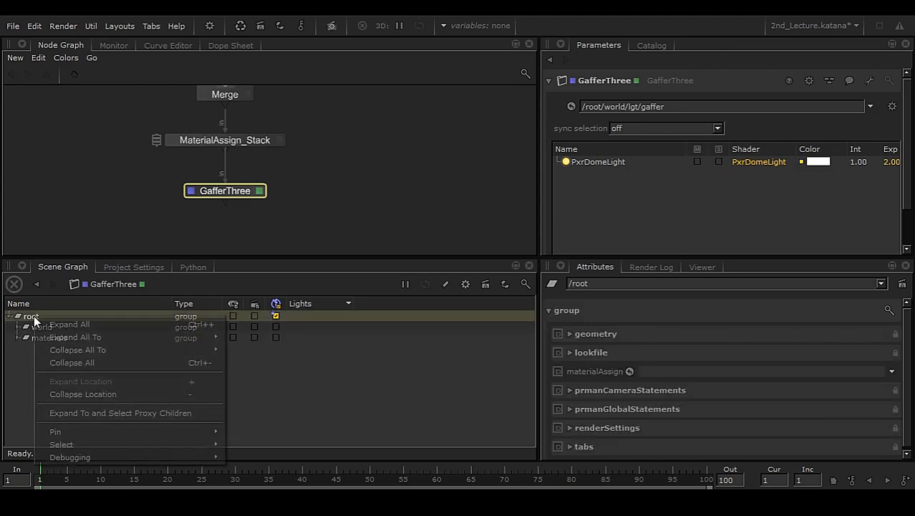
click(96, 325)
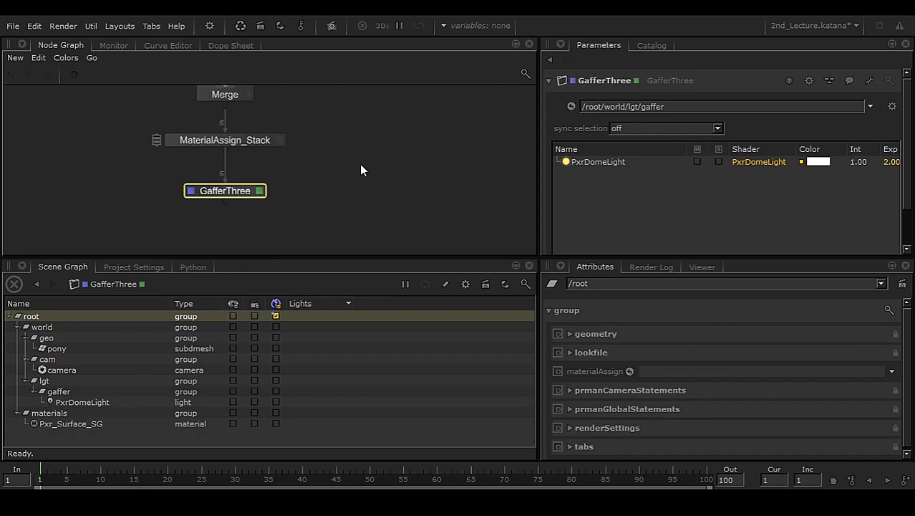
- Set Pony_Mlt_Assign in MaterialAssign_Stack to use /root/materials/Pxr_Surface_SG, and check that its CEL path targets the pony
middle_drag(360, 169, 346, 189)
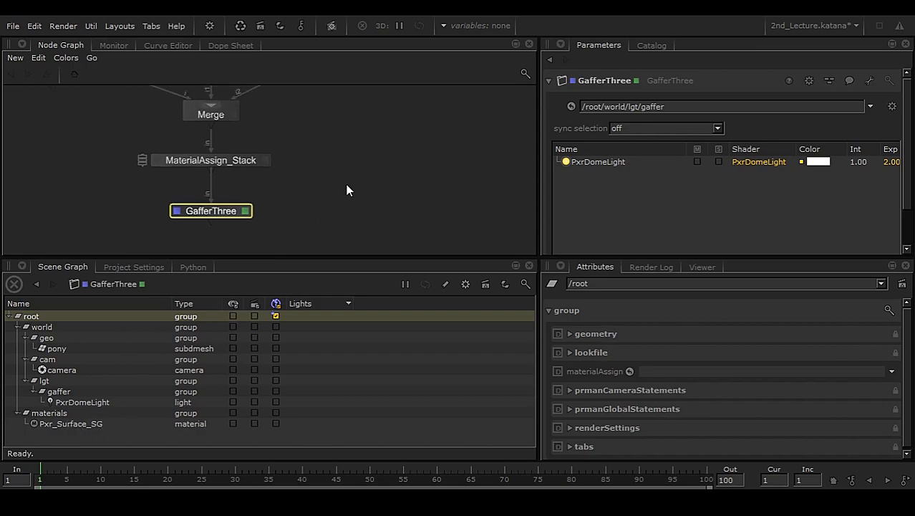
click(265, 160)
click(591, 135)
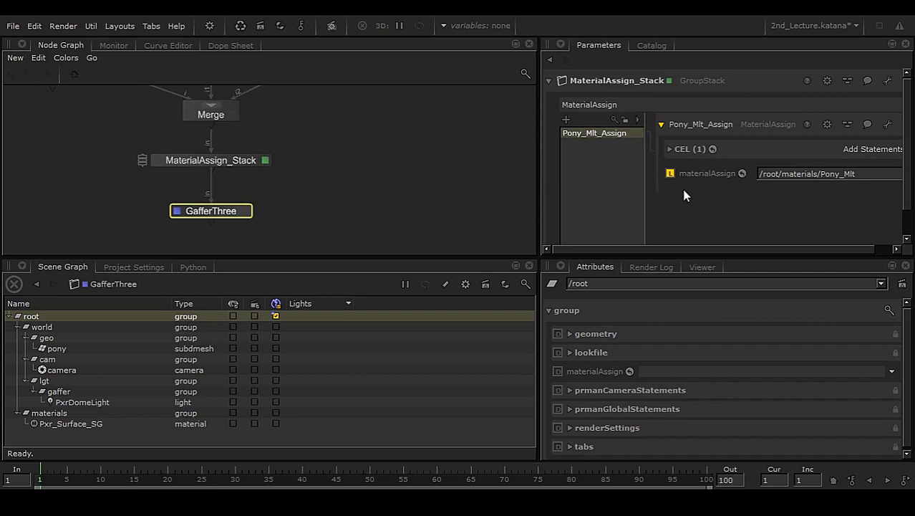
scroll(752, 186, down, 1)
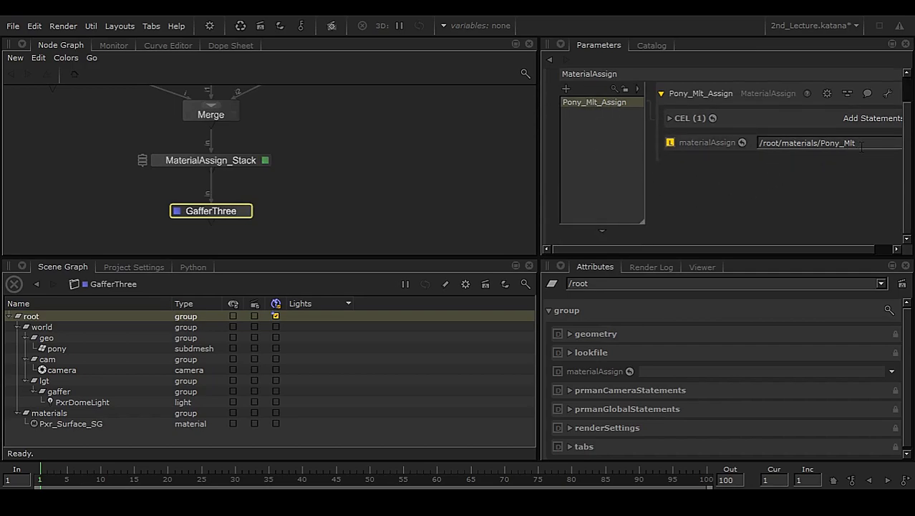
drag(77, 424, 727, 146)
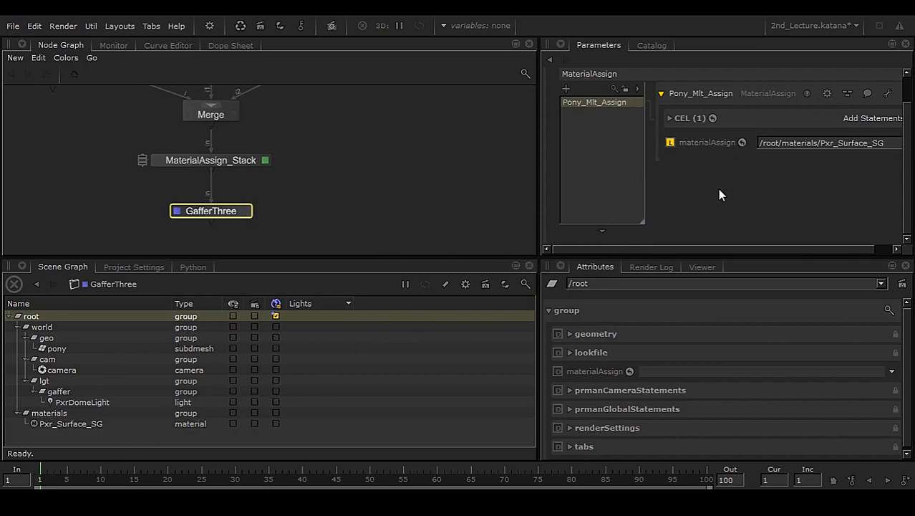
click(875, 119)
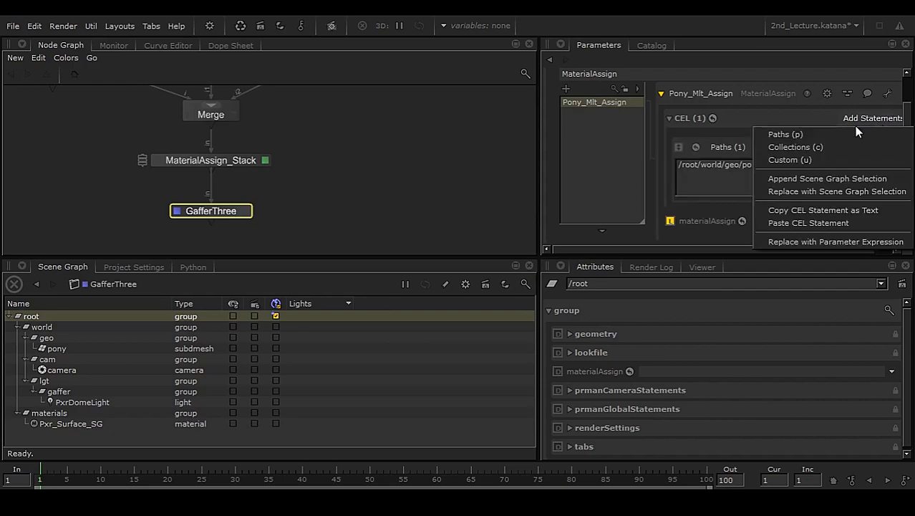
click(716, 177)
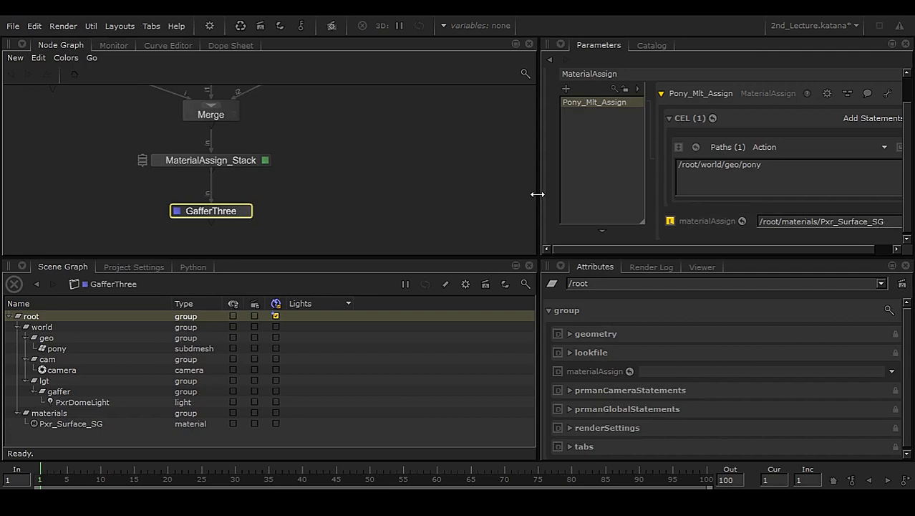
- Render the scene from the GafferThree node and examine the pony in the Monitor
middle_drag(367, 201, 360, 347)
middle_drag(446, 107, 429, 137)
middle_drag(384, 226, 398, 176)
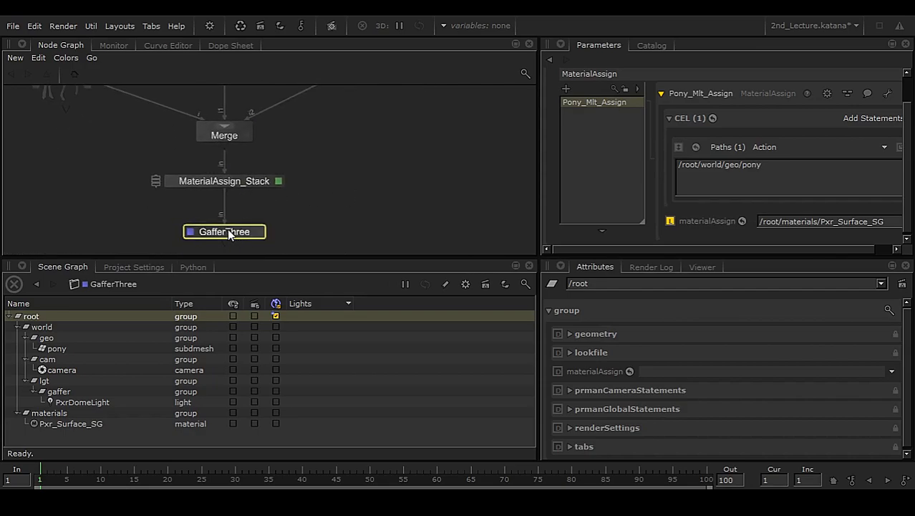
right_click(227, 229)
click(292, 249)
click(114, 45)
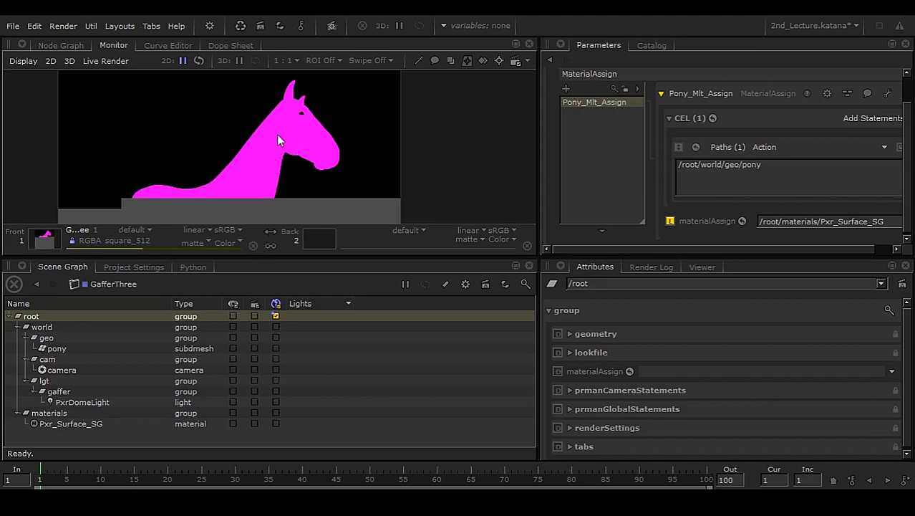
- Return to the node graph, open Pxr_Texture's parameters and inspect the file extension of its texture path
click(62, 46)
middle_drag(369, 156, 333, 201)
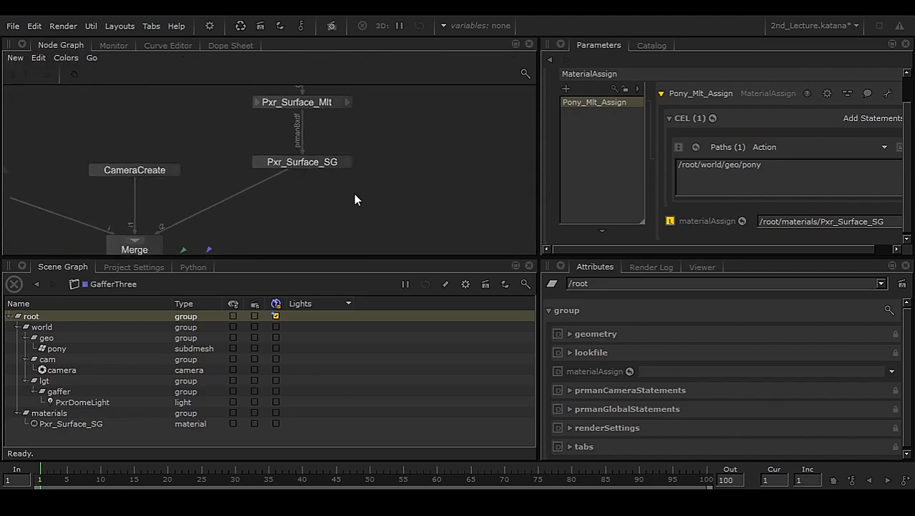
middle_drag(392, 125, 347, 205)
click(283, 125)
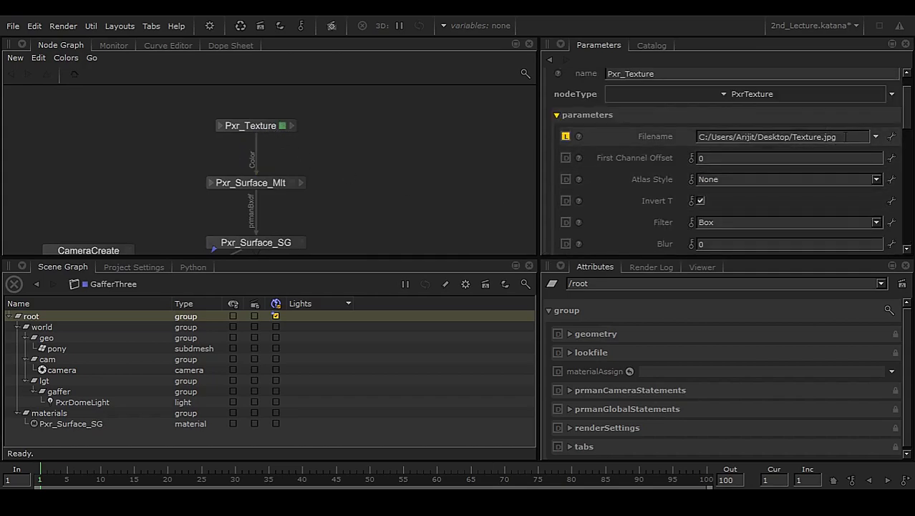
click(842, 137)
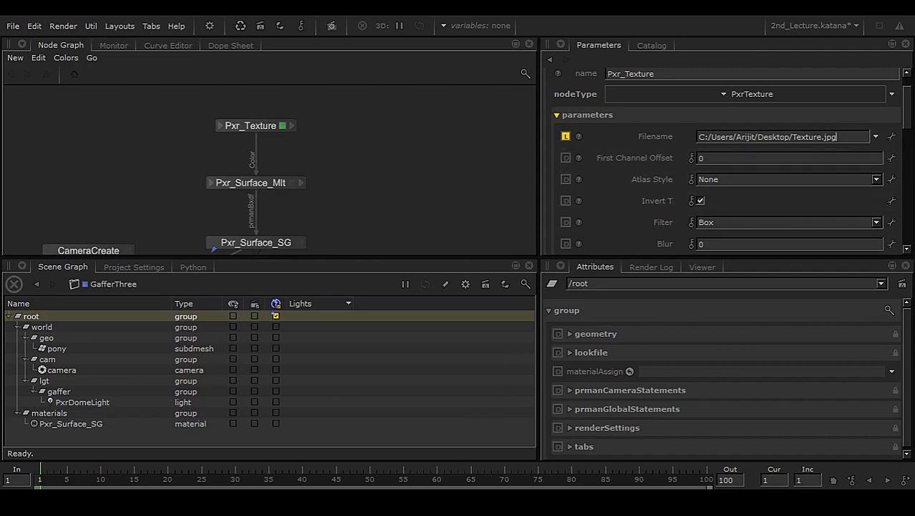
- Switch to Maya's Hypershade and load Texture.jpg from the Desktop as PxrTexture1's file
click(489, 440)
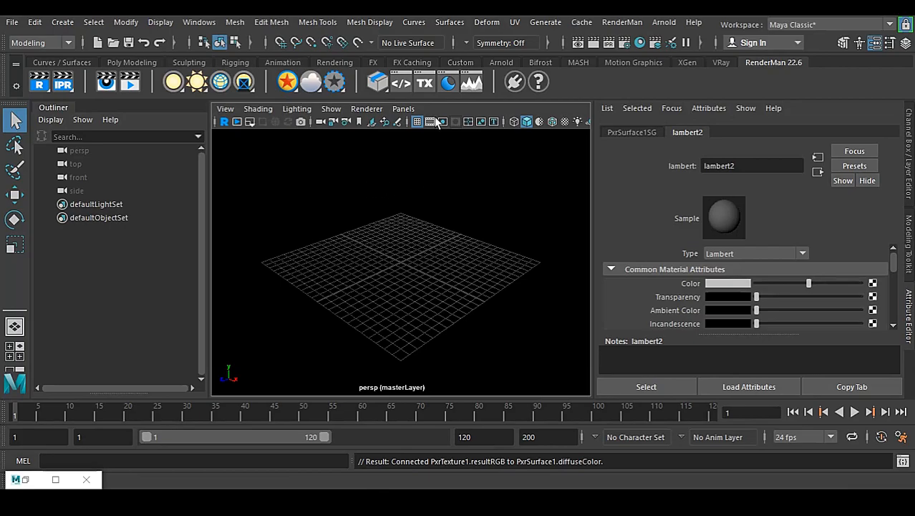
click(639, 45)
click(390, 292)
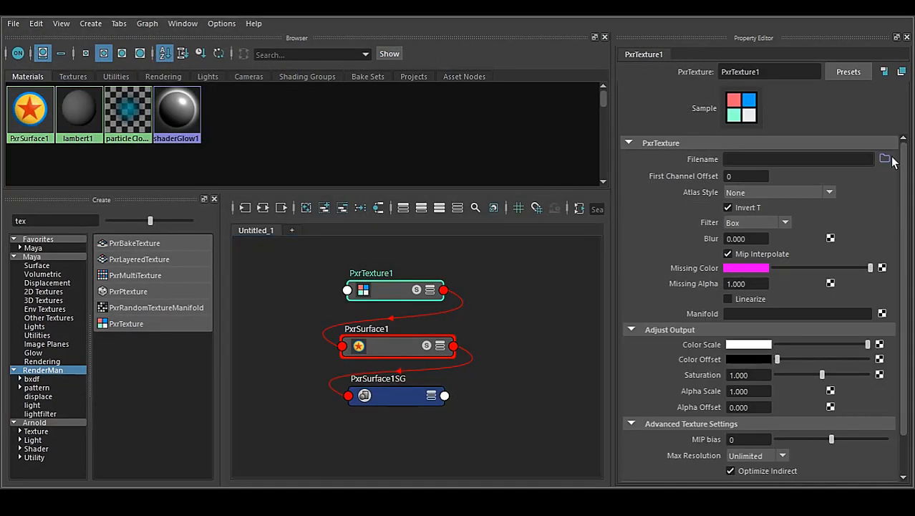
click(886, 159)
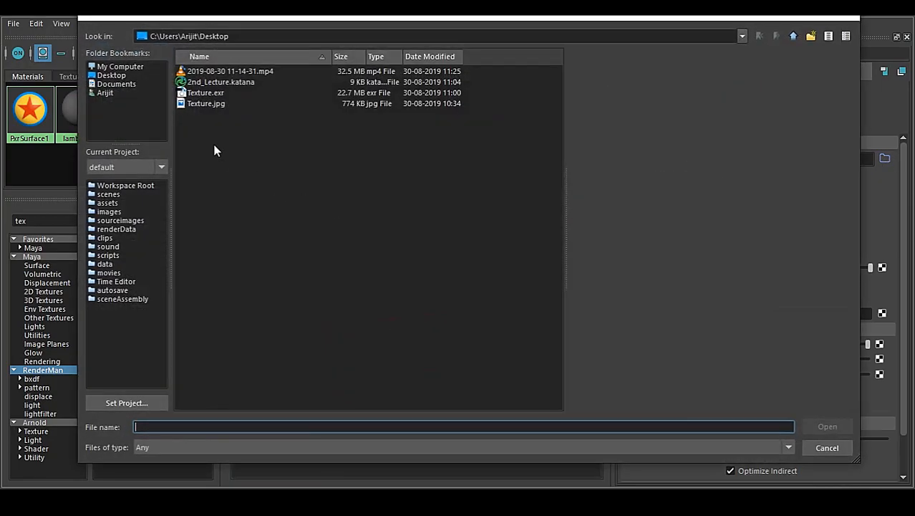
click(215, 105)
click(826, 426)
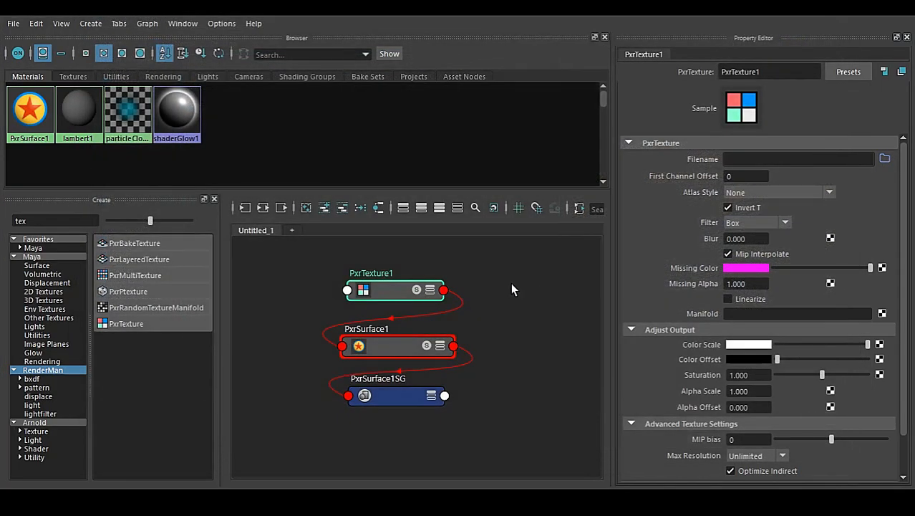
- Put Hypershade away and parse the scene in the RenderMan Texture Manager to convert Texture.jpg to a .tex file
click(895, 7)
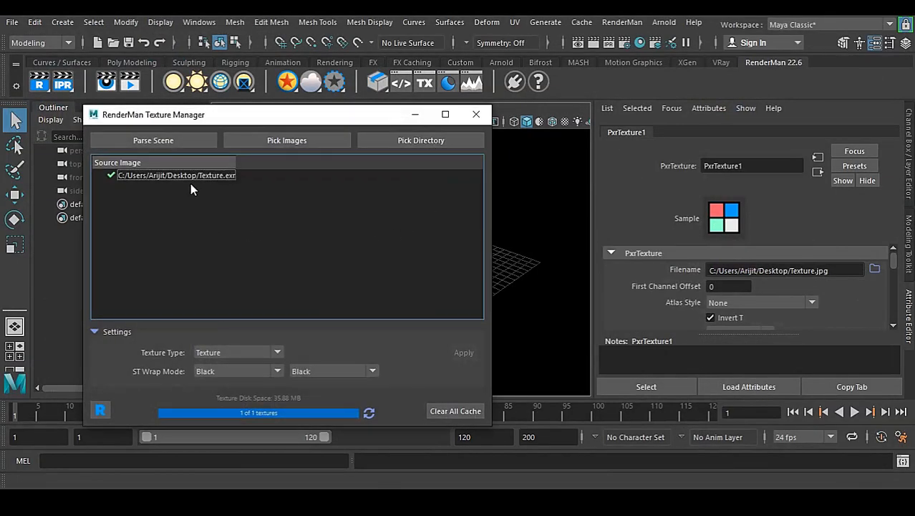
click(162, 145)
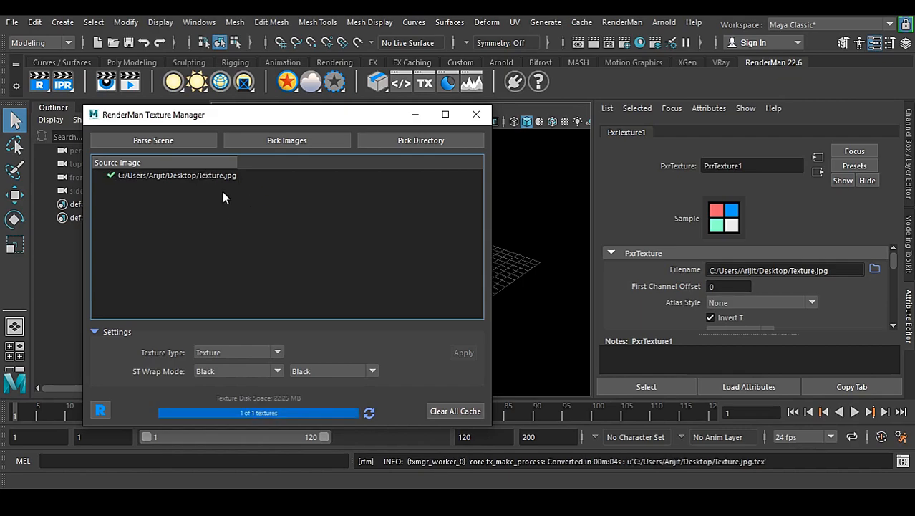
- Return to Katana and set Pxr_Texture's Filename to the converted Texture.jpg.tex on the Desktop
click(412, 501)
click(482, 472)
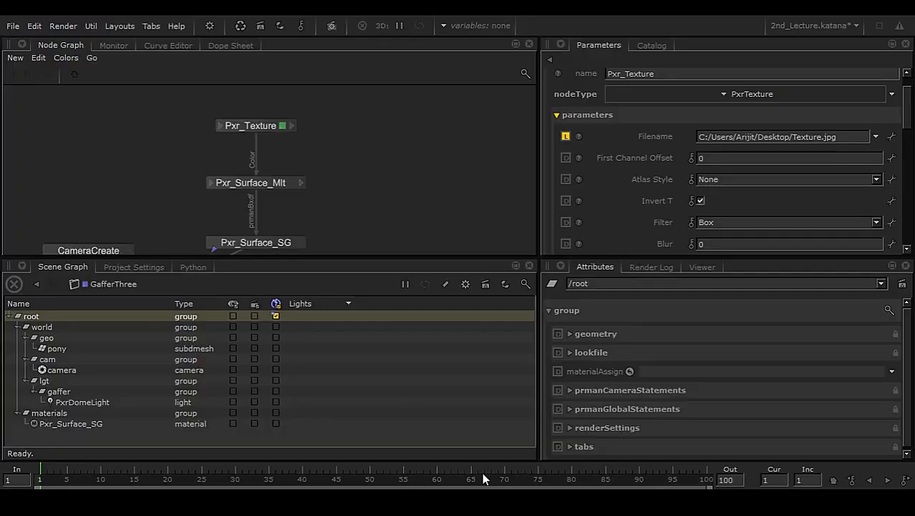
click(876, 136)
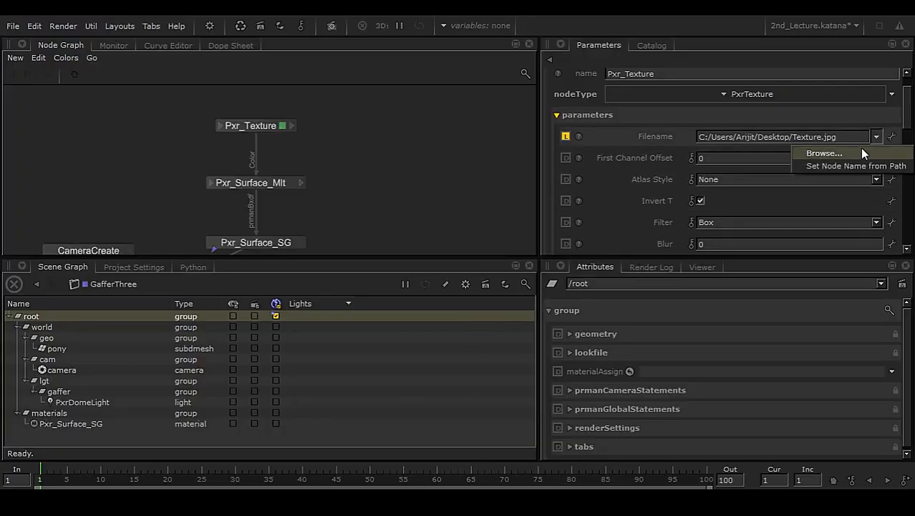
click(860, 148)
click(387, 165)
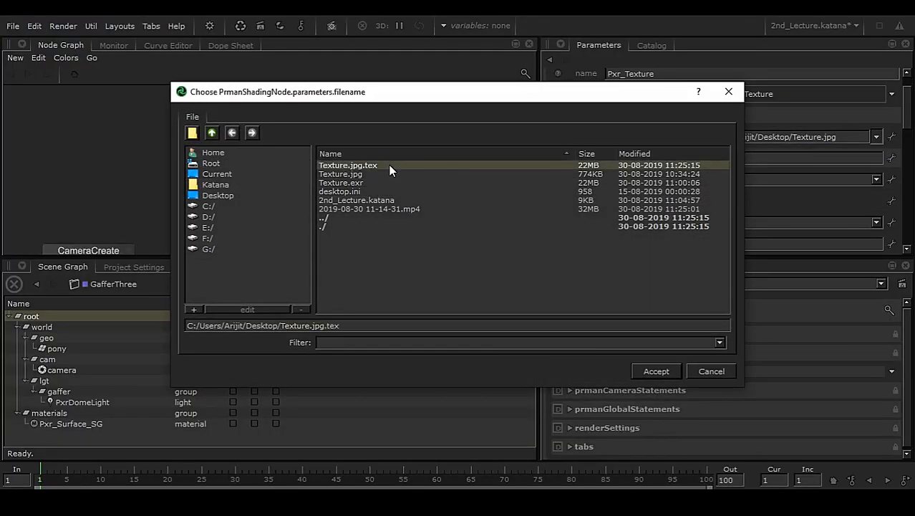
click(662, 371)
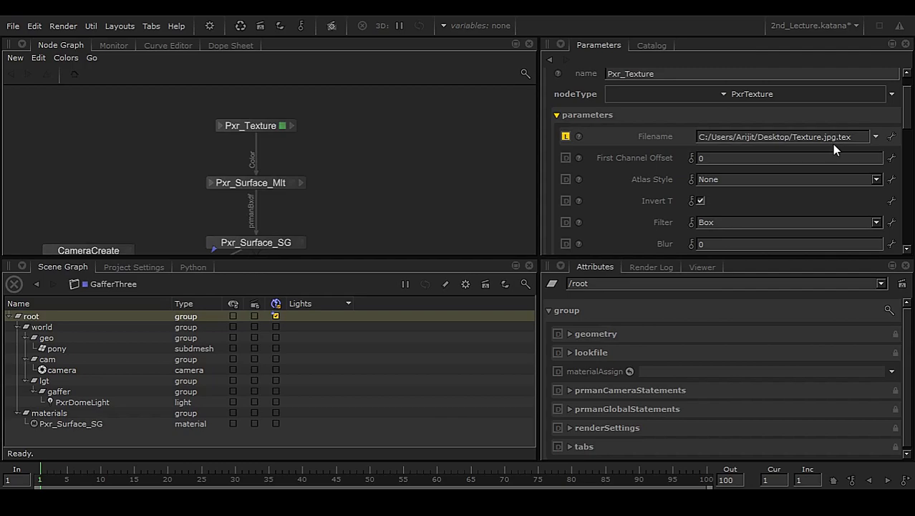
- Open GafferThree's parameters, start a live render from it and examine the textured pony up close
middle_drag(337, 200, 336, 147)
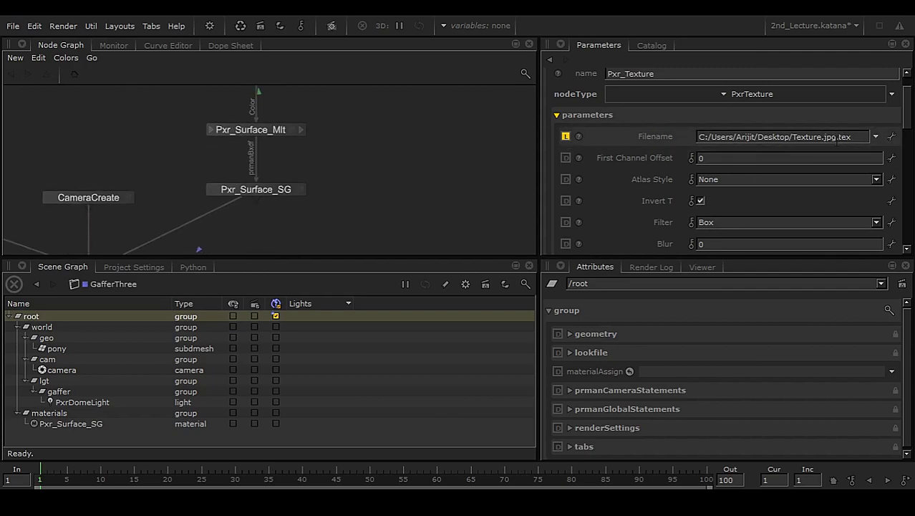
middle_drag(293, 224, 380, 110)
middle_drag(320, 250, 352, 171)
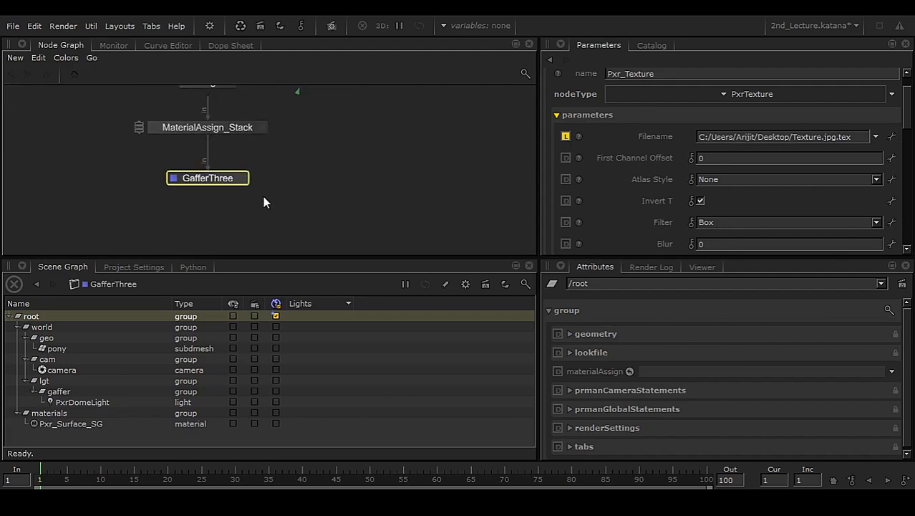
click(241, 184)
key(f)
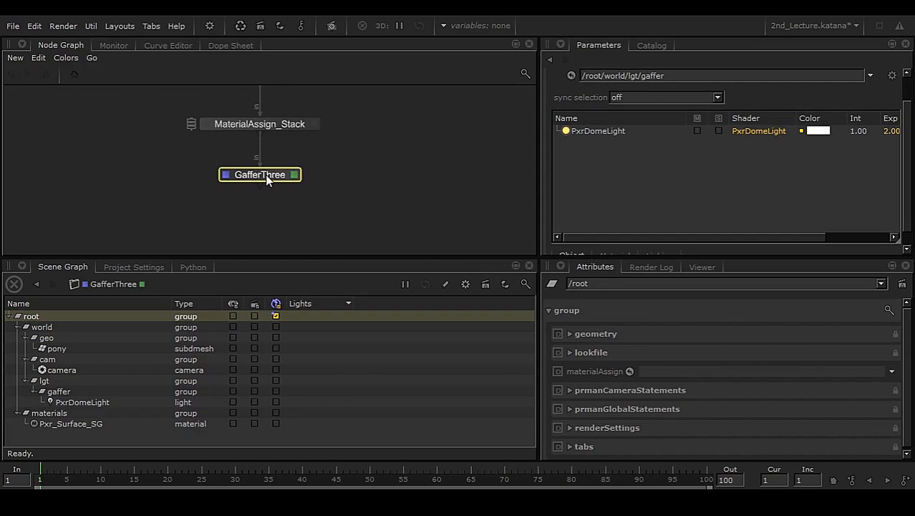
right_click(254, 177)
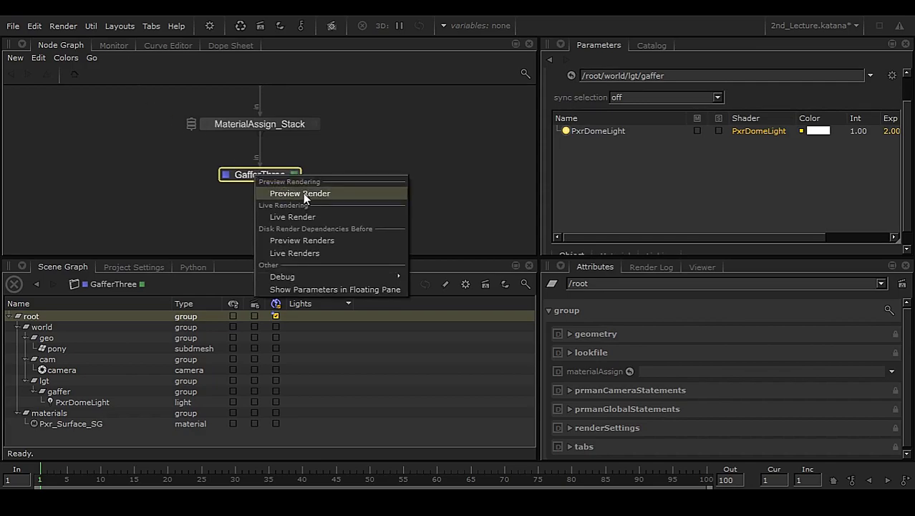
click(292, 216)
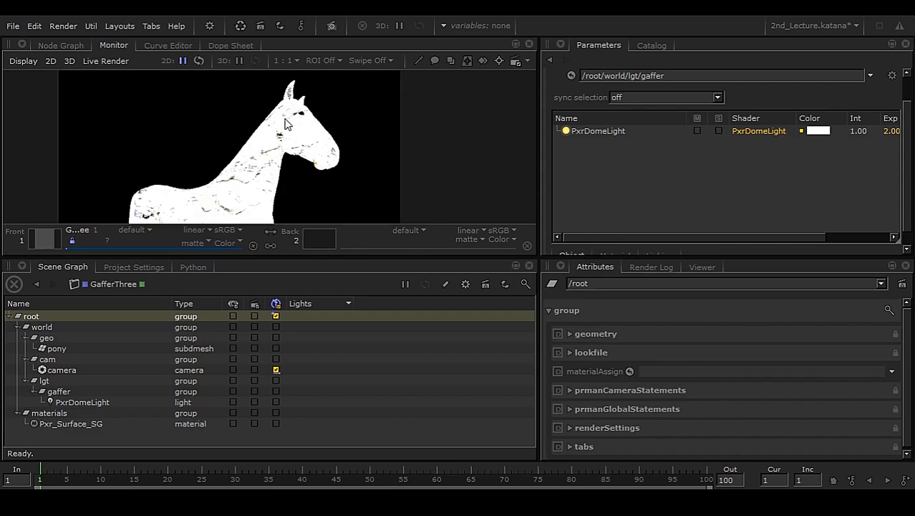
middle_drag(289, 193, 330, 171)
scroll(292, 130, up, 1)
middle_drag(374, 134, 337, 127)
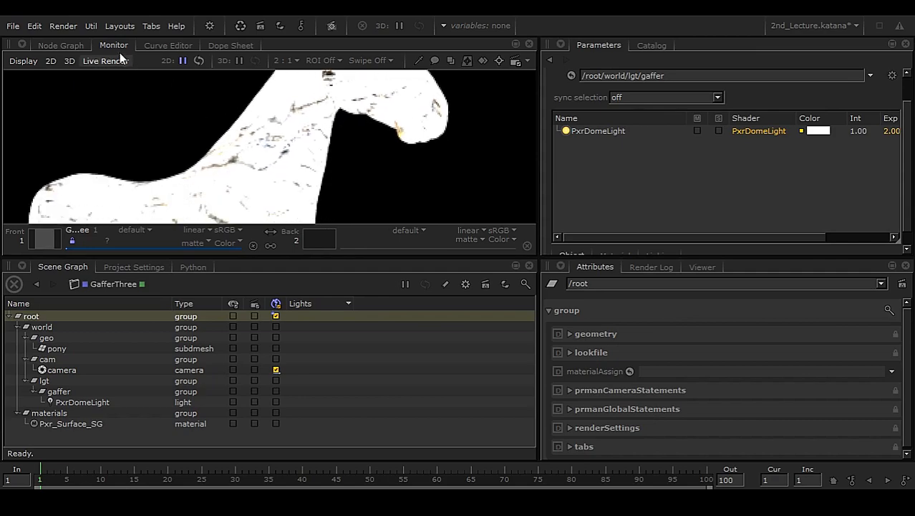
- Review Pxr_Texture's Filename and remaining texture settings, and examine the pony's washed-out texture in the render
click(75, 44)
middle_drag(336, 101, 337, 217)
click(312, 151)
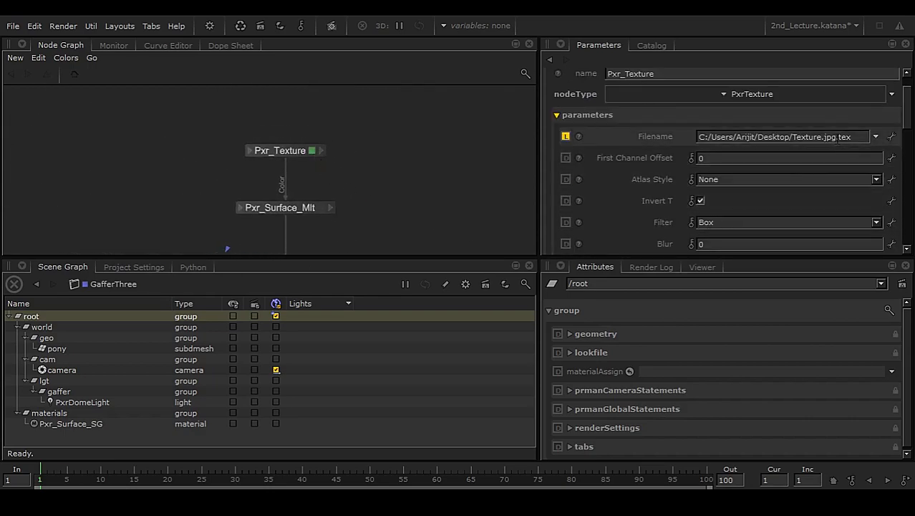
scroll(723, 200, down, 2)
scroll(724, 201, down, 2)
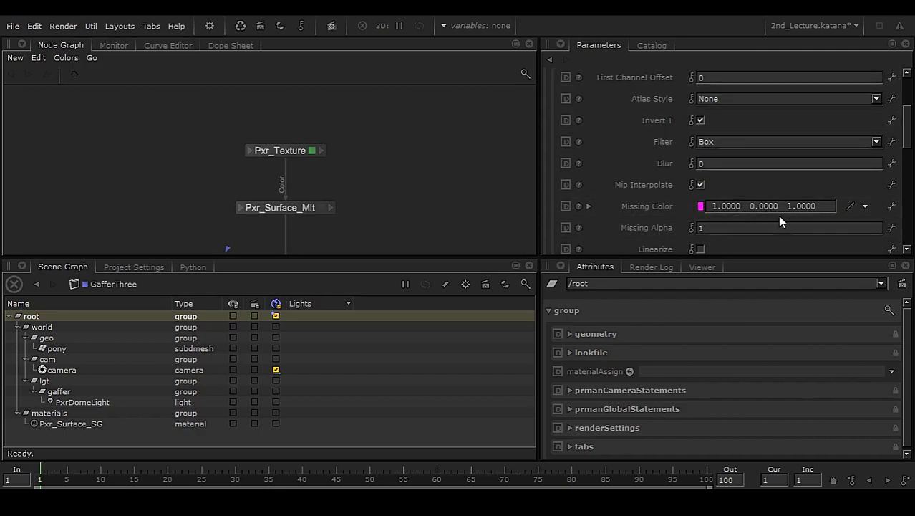
scroll(781, 215, up, 4)
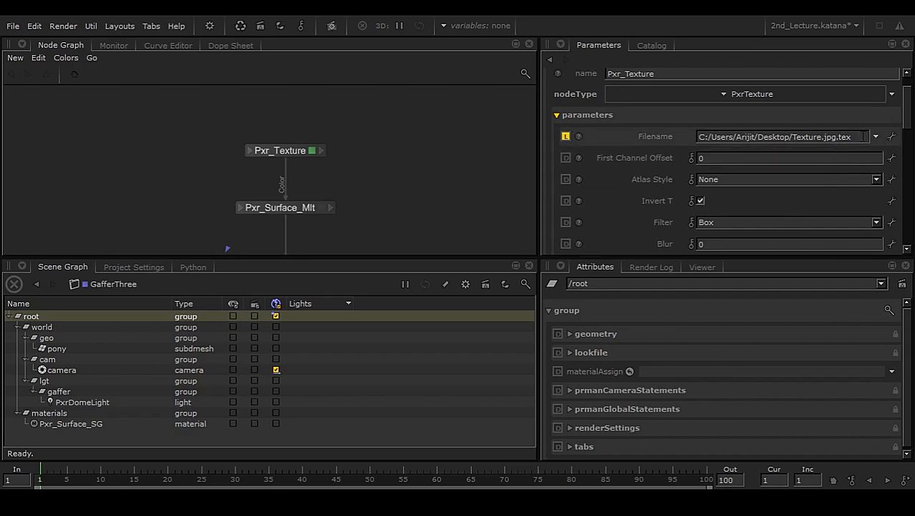
scroll(704, 168, down, 4)
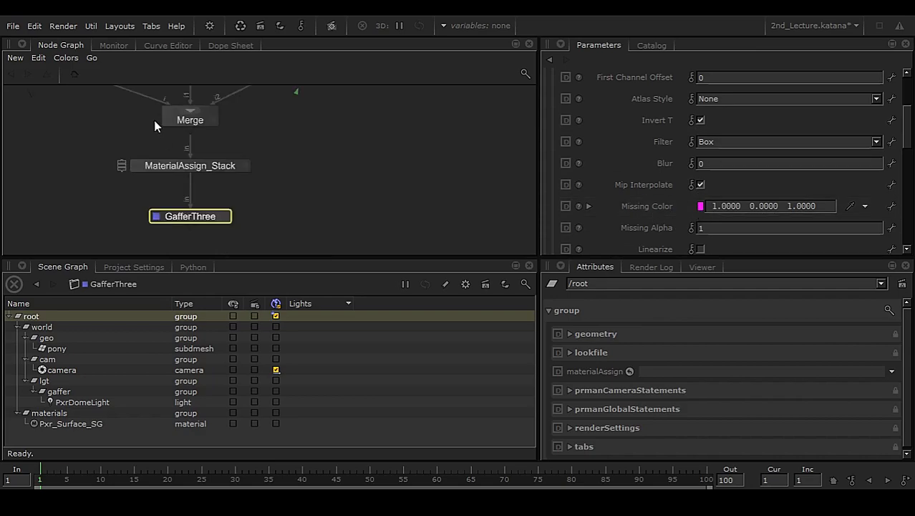
click(118, 46)
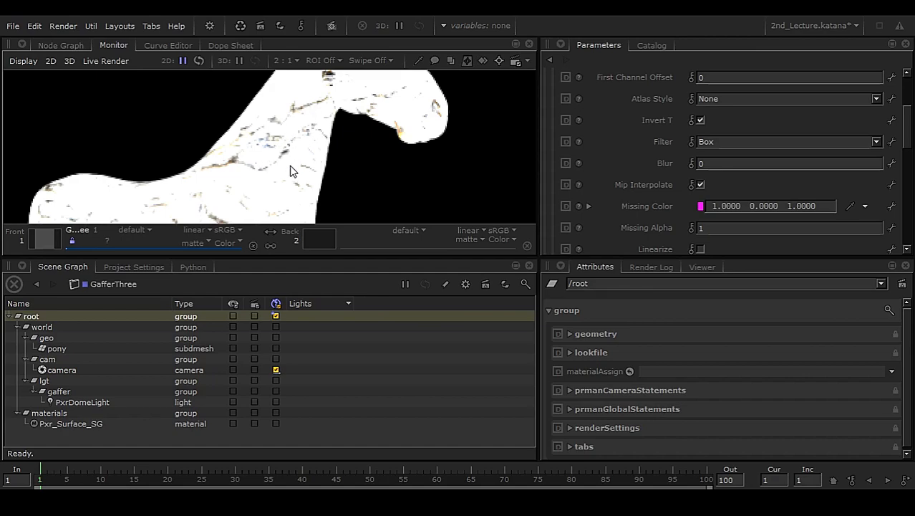
middle_drag(222, 220, 261, 159)
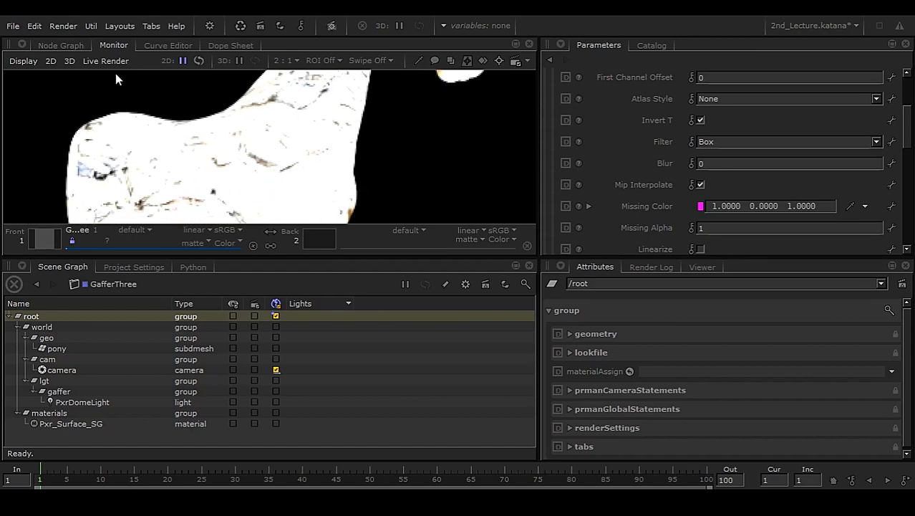
- Return to the node graph and enable Linearize on Pxr_Texture
click(66, 45)
middle_drag(286, 118, 160, 249)
scroll(699, 175, up, 2)
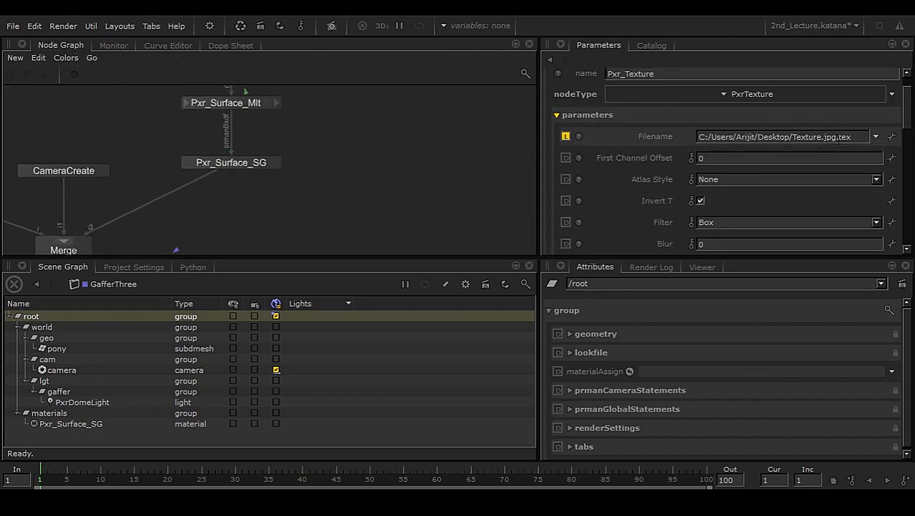
scroll(720, 157, down, 4)
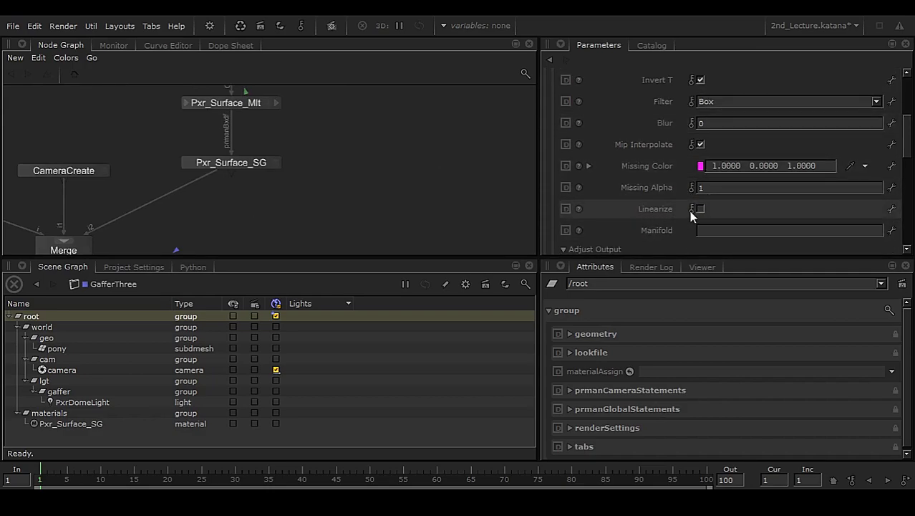
click(700, 209)
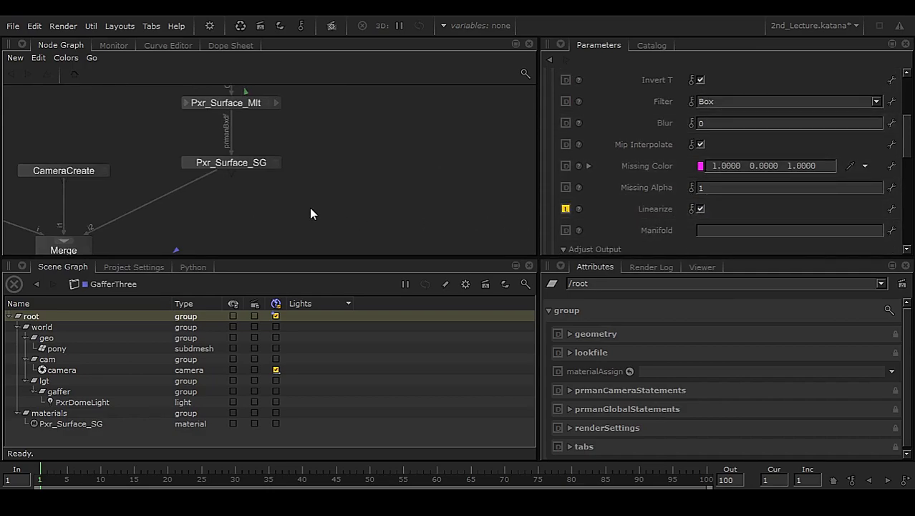
- Start another live render from GafferThree and examine the pony's linearized texture
middle_drag(90, 237, 232, 136)
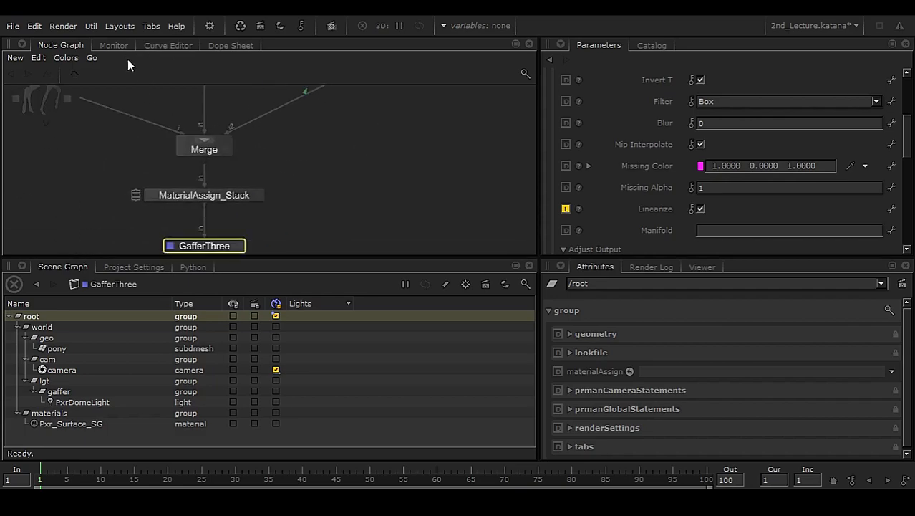
right_click(217, 247)
click(260, 287)
click(122, 48)
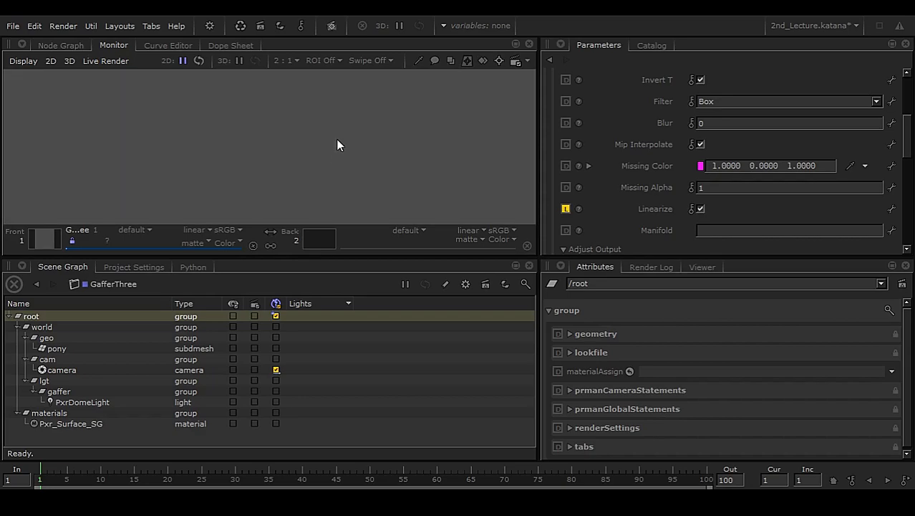
middle_drag(359, 112, 300, 197)
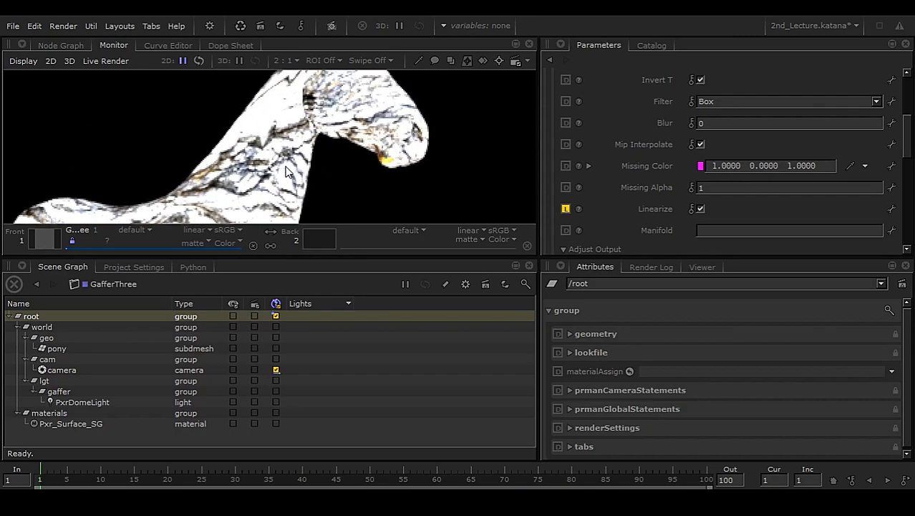
- Live render from GafferThree with Linearize turned off for comparison, and turn Linearize back on for the Texture.jpg.tex file
click(700, 208)
click(76, 46)
right_click(216, 244)
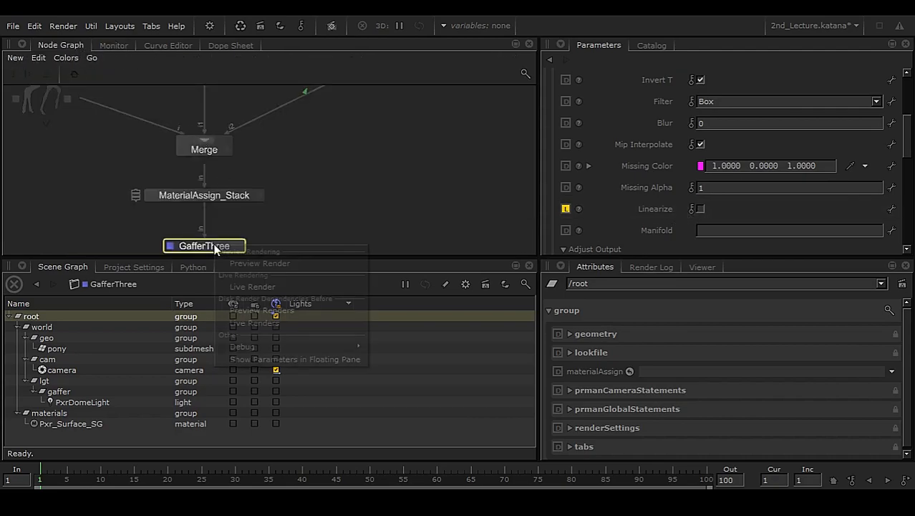
click(249, 285)
click(108, 46)
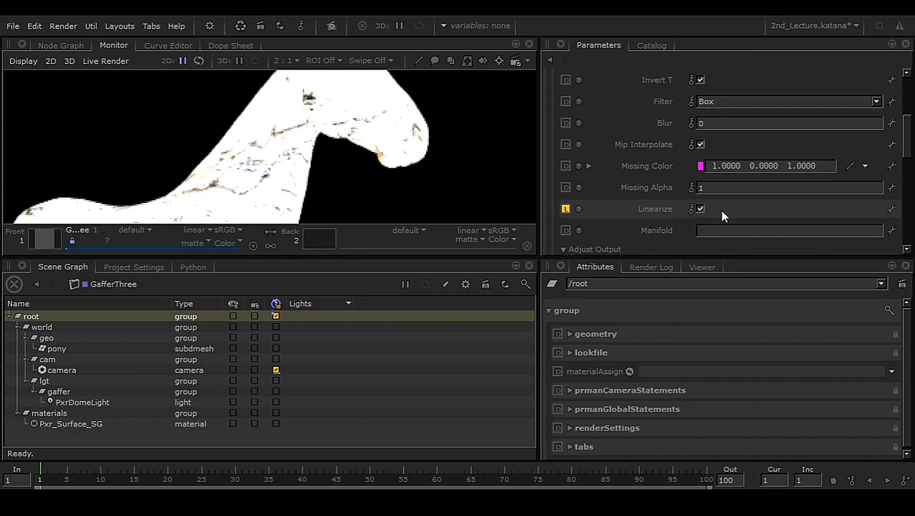
scroll(721, 215, up, 3)
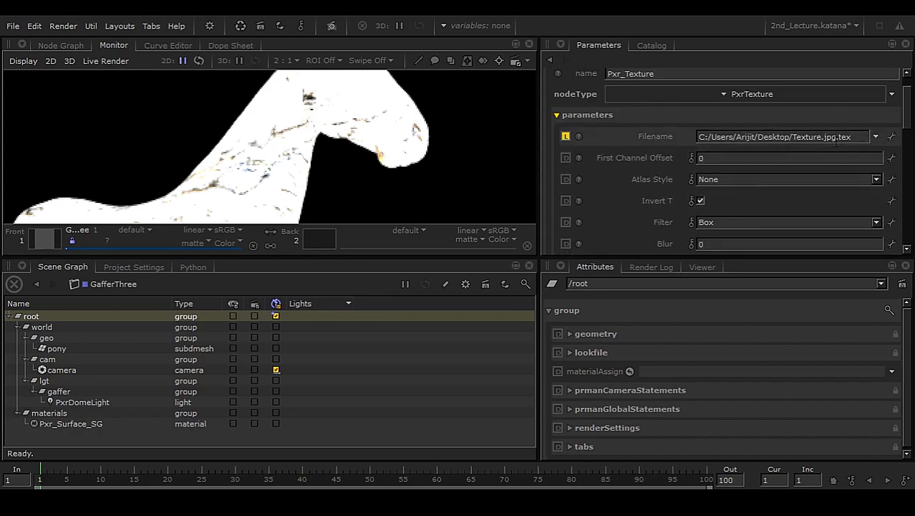
scroll(778, 156, down, 4)
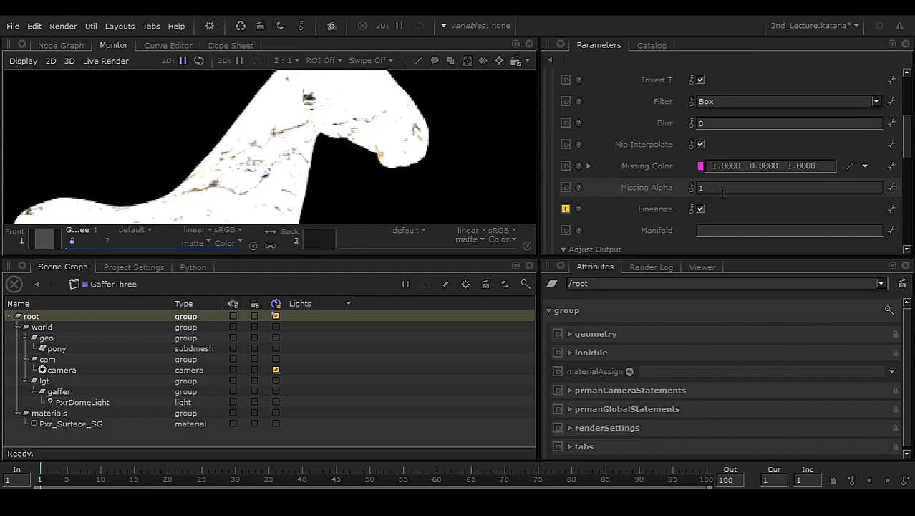
- Switch to Maya, load Texture.exr into PxrTexture1 and parse the scene in the RenderMan Texture Manager to convert it to .tex
click(73, 46)
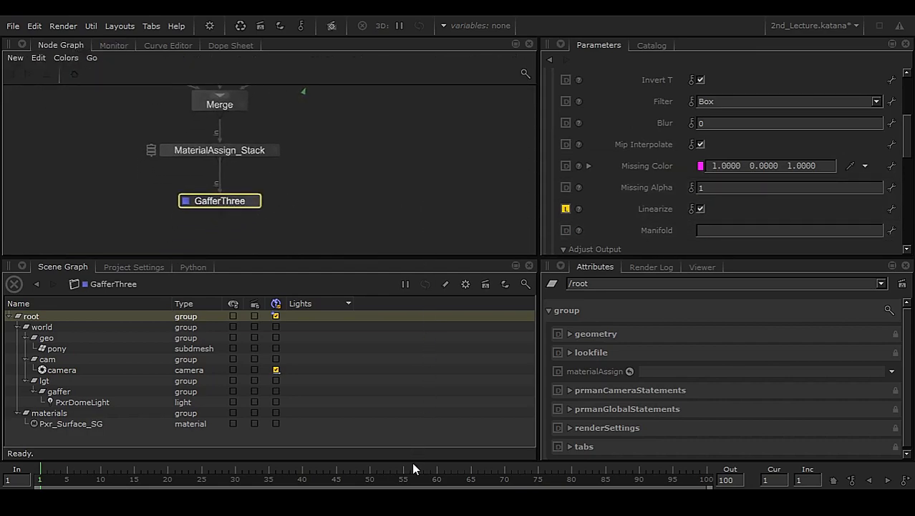
click(450, 438)
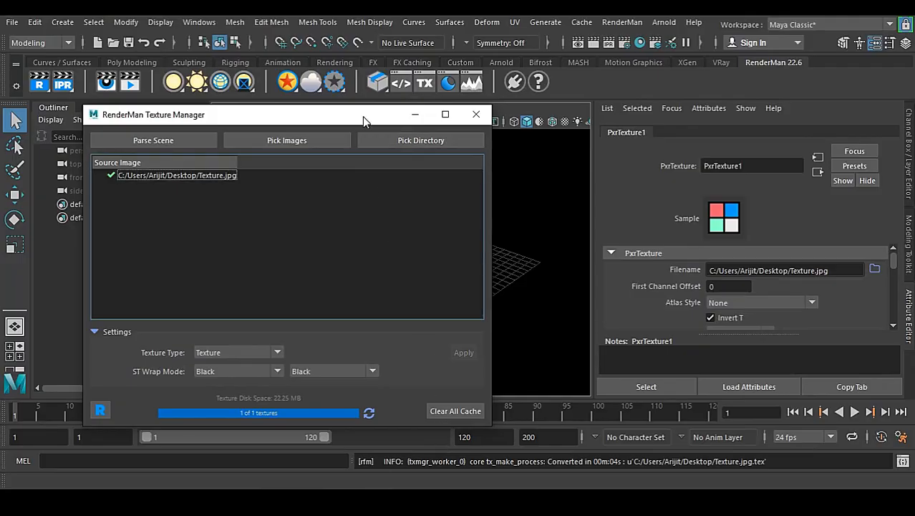
click(475, 114)
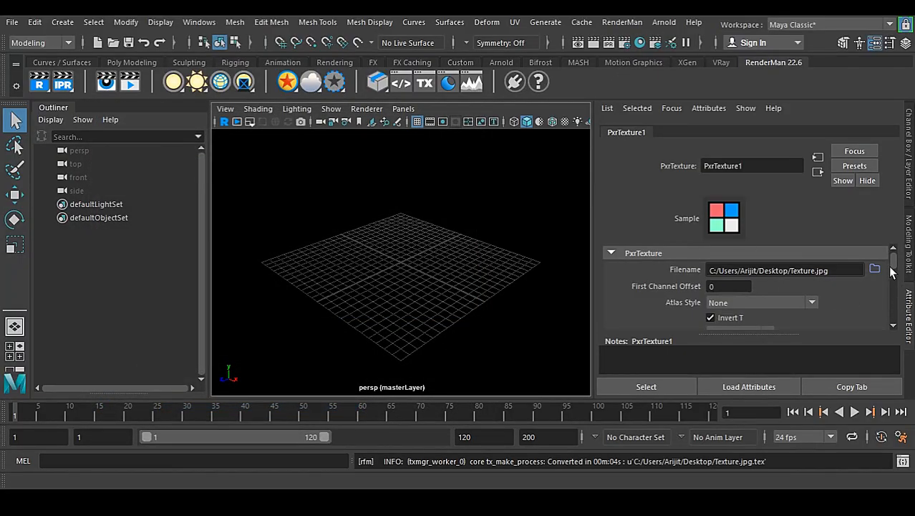
click(875, 269)
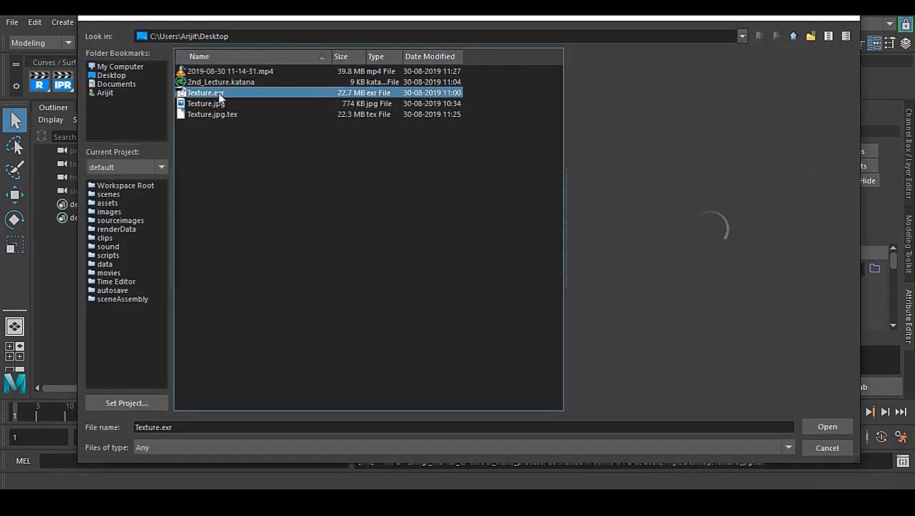
double_click(218, 103)
click(432, 85)
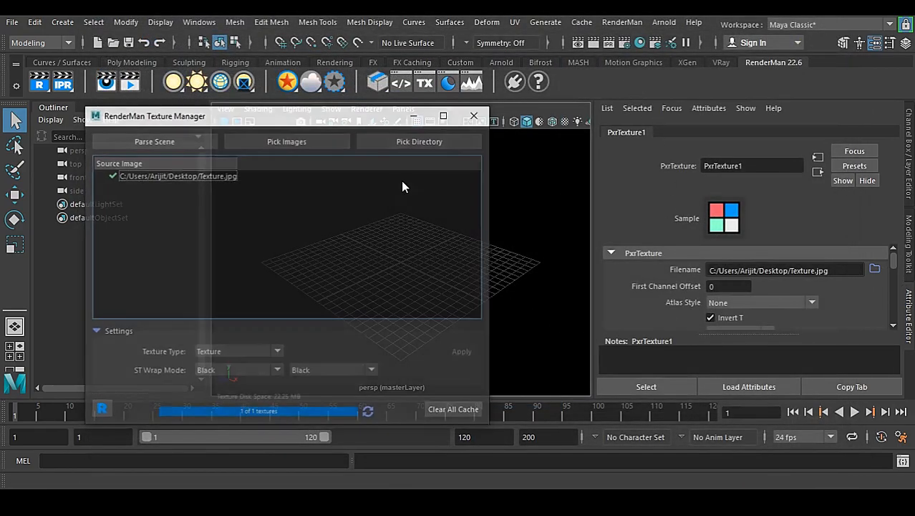
click(153, 141)
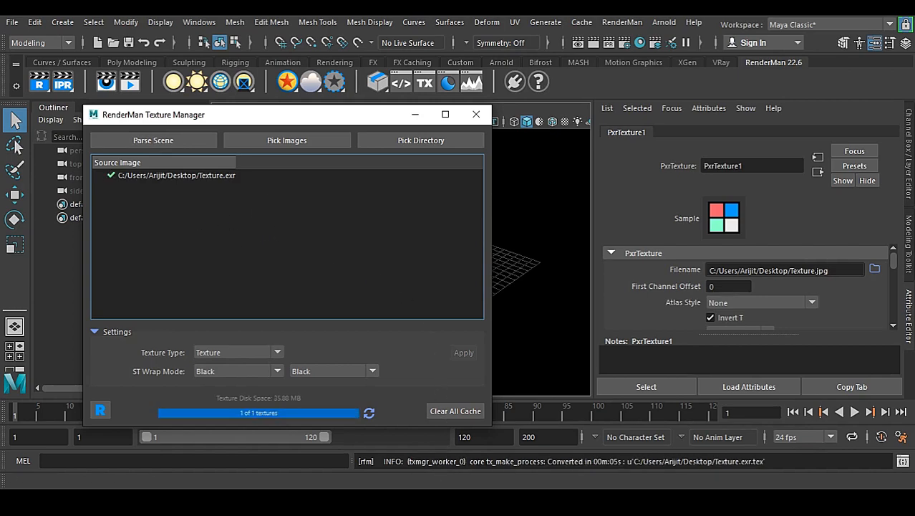
- Return to Katana and set Pxr_Texture's Filename to Texture.exr.tex on the Desktop
click(479, 463)
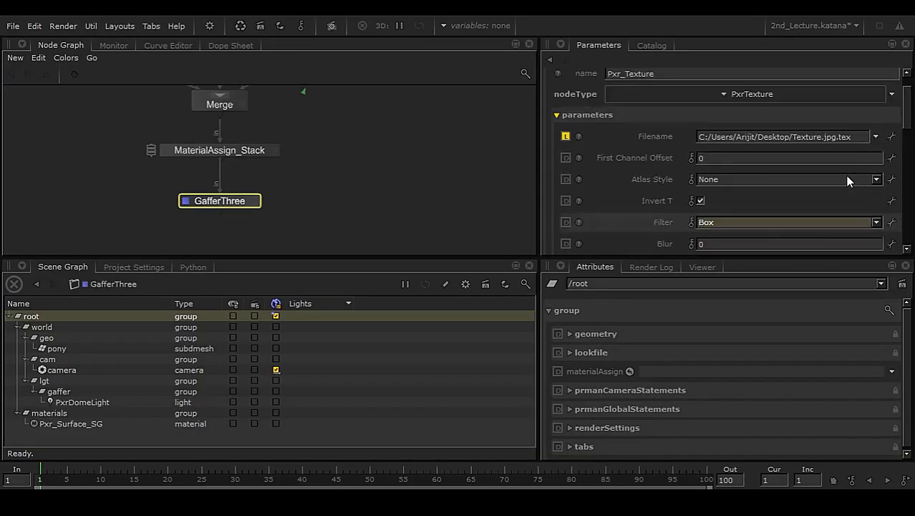
click(875, 168)
click(862, 183)
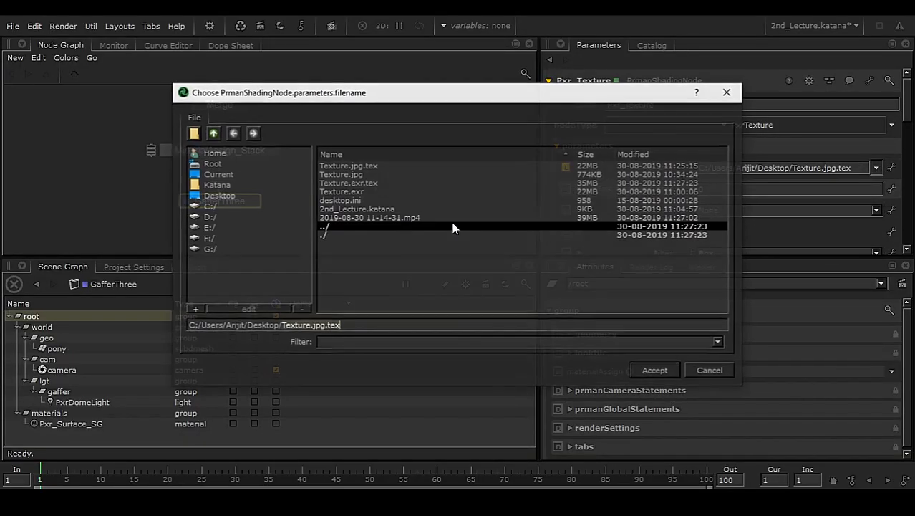
click(381, 183)
click(648, 372)
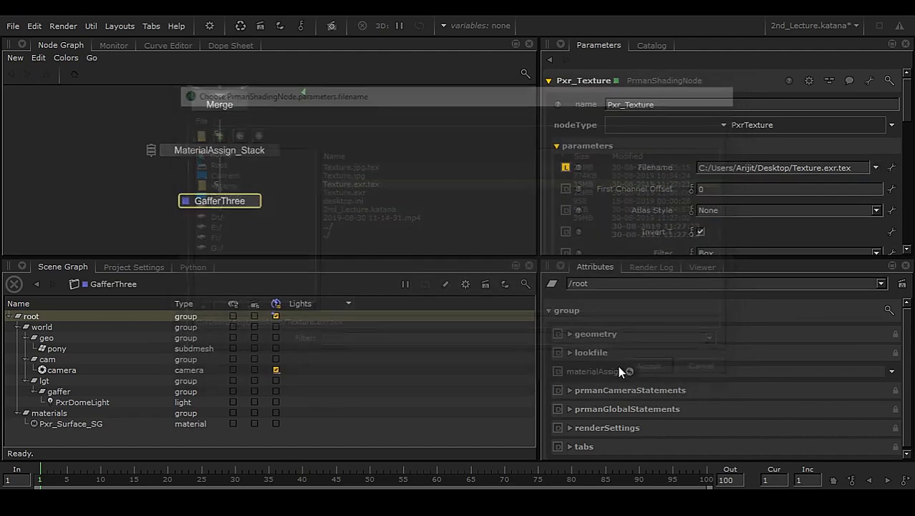
- Turn off Linearize on Pxr_Texture for the EXR-based texture and check it against the Filename's extension
right_click(223, 206)
click(388, 118)
middle_drag(388, 118, 329, 248)
scroll(294, 192, up, 4)
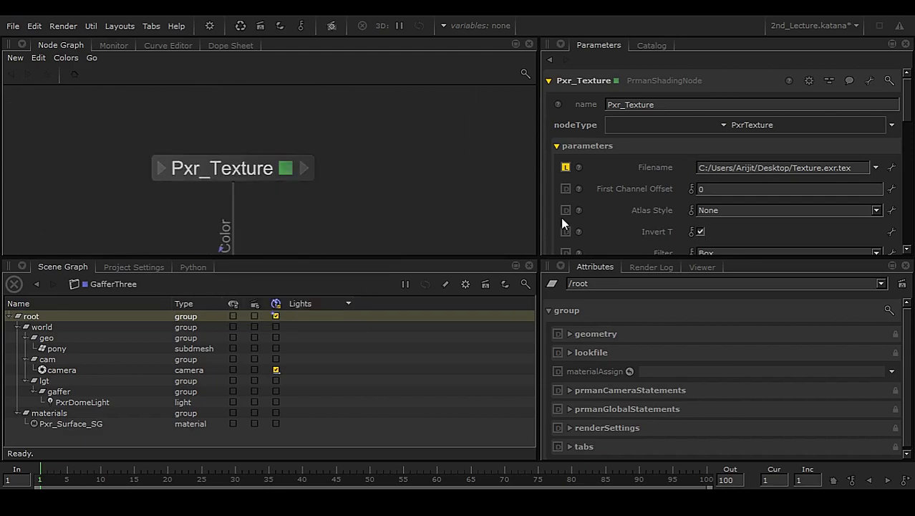
scroll(615, 183, down, 2)
scroll(665, 222, down, 1)
click(701, 240)
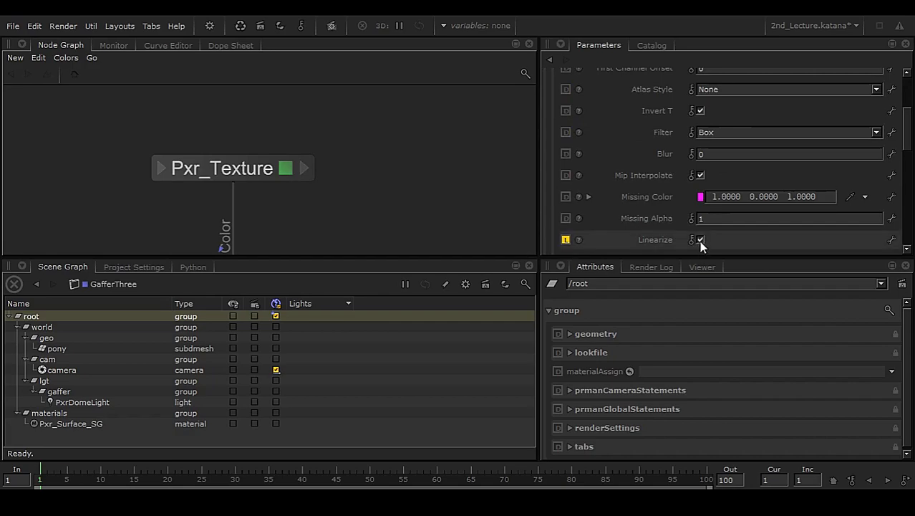
scroll(691, 229, up, 3)
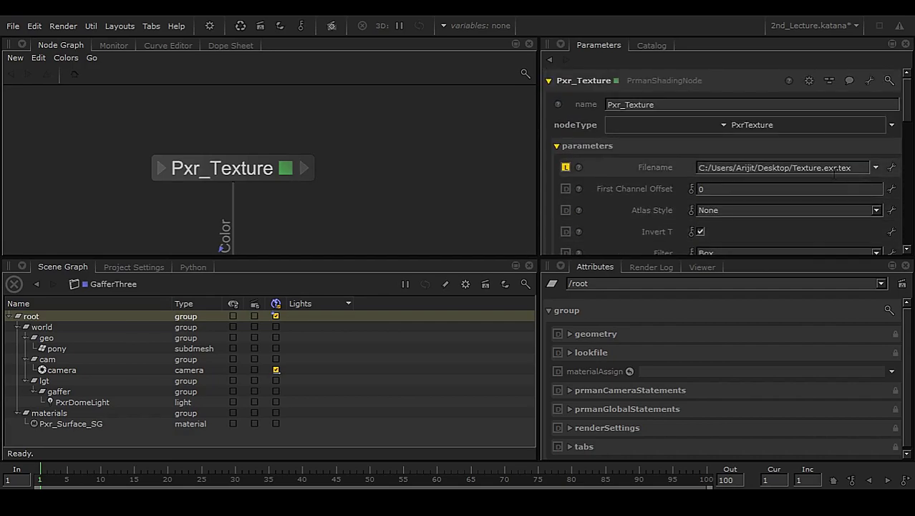
scroll(817, 180, down, 3)
scroll(732, 189, down, 1)
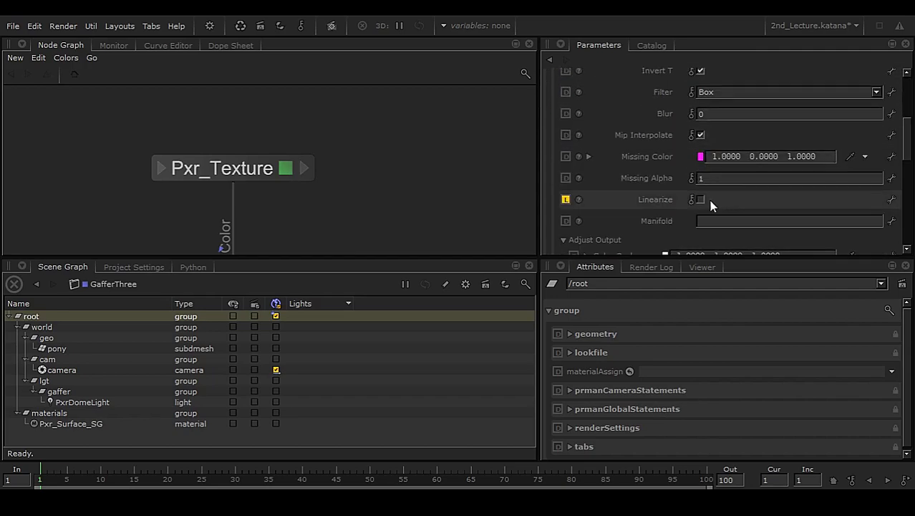
- Render from GafferThree with the EXR-based texture and view the pony in the Monitor
middle_drag(365, 222, 386, 119)
scroll(387, 118, down, 5)
middle_drag(304, 223, 310, 177)
scroll(311, 177, up, 5)
right_click(154, 235)
click(193, 244)
click(111, 46)
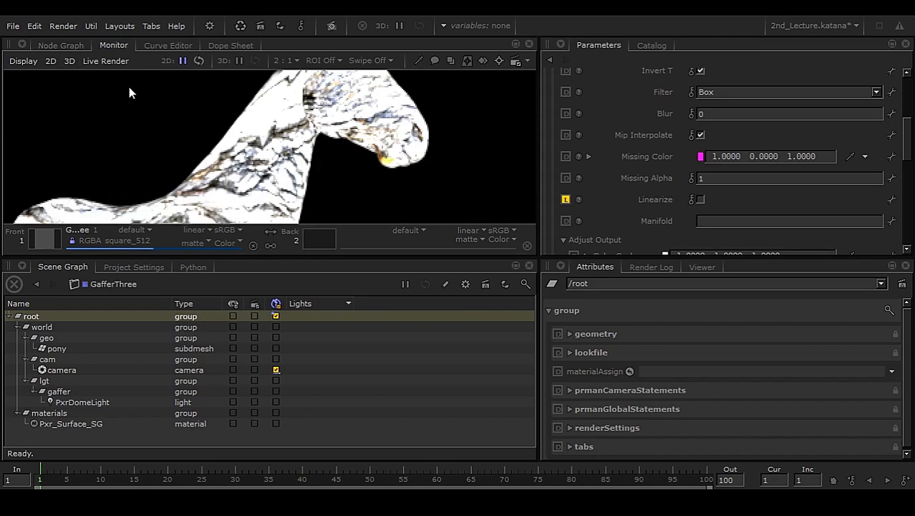
- Edit GafferThree and set the PxrDomeLight material's Exposure to 0
click(71, 45)
middle_drag(227, 228, 238, 188)
click(228, 188)
click(219, 188)
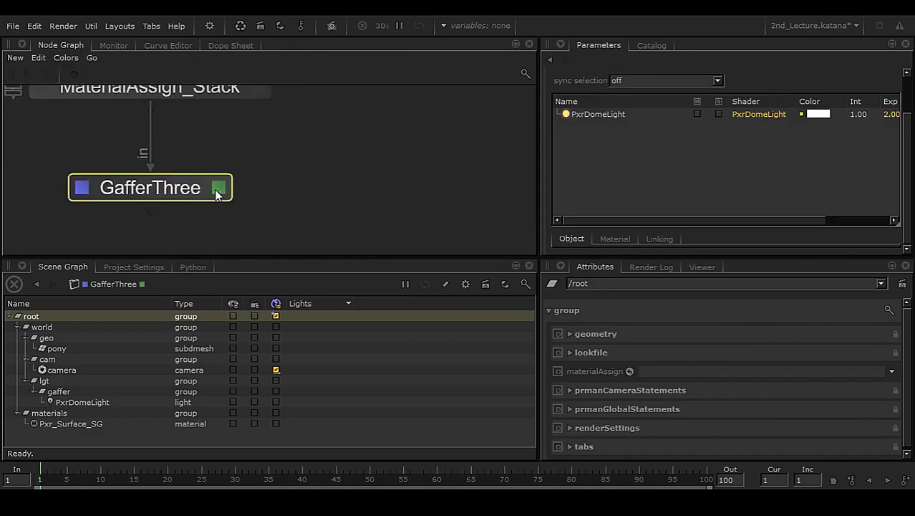
click(607, 114)
scroll(633, 194, down, 1)
click(614, 200)
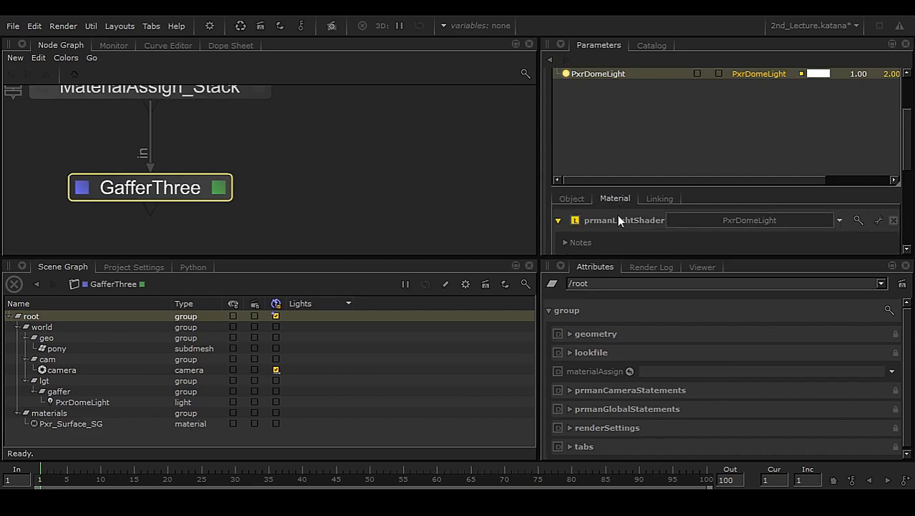
scroll(625, 219, down, 2)
drag(708, 213, 647, 212)
text(0)
key(Return)
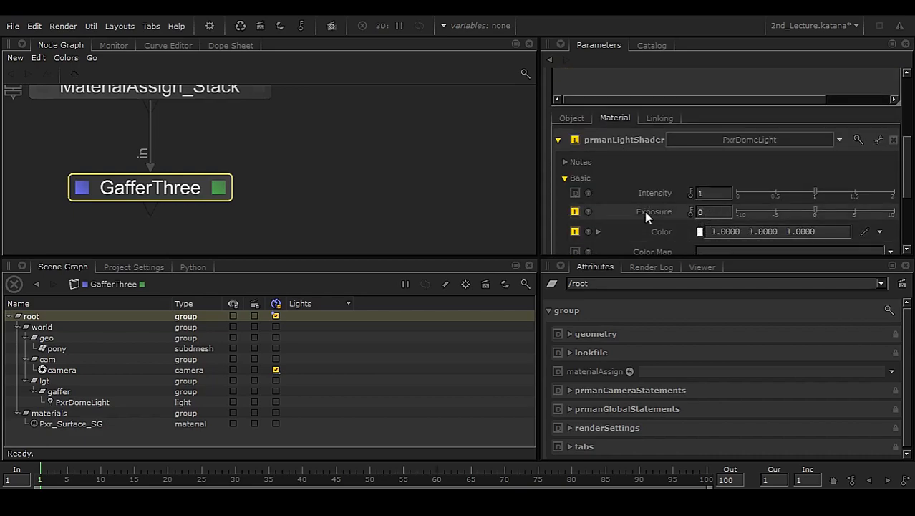
- Render again from GafferThree with the adjusted dome light exposure and display the result in the Monitor
click(114, 46)
click(72, 46)
right_click(168, 183)
click(222, 223)
click(116, 45)
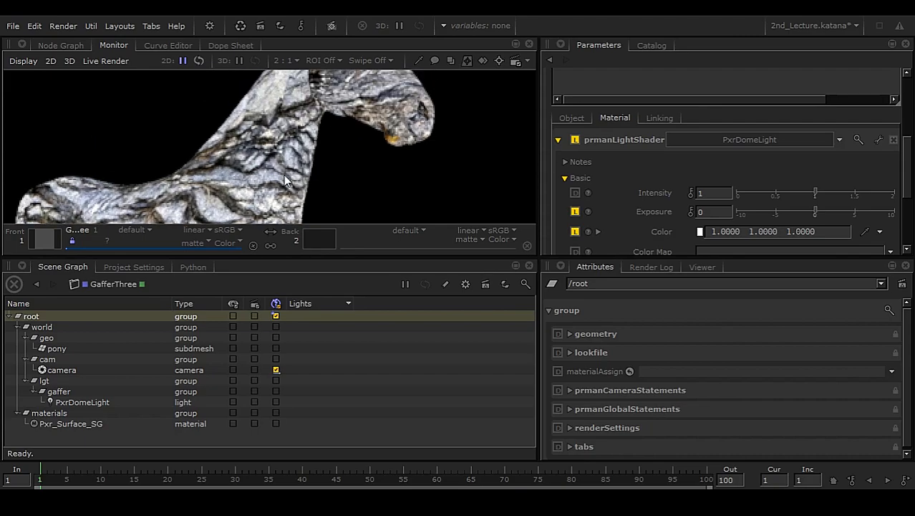
- Enlarge the render viewing area and examine the rock texture across the pony's whole body and up close
scroll(333, 180, down, 1)
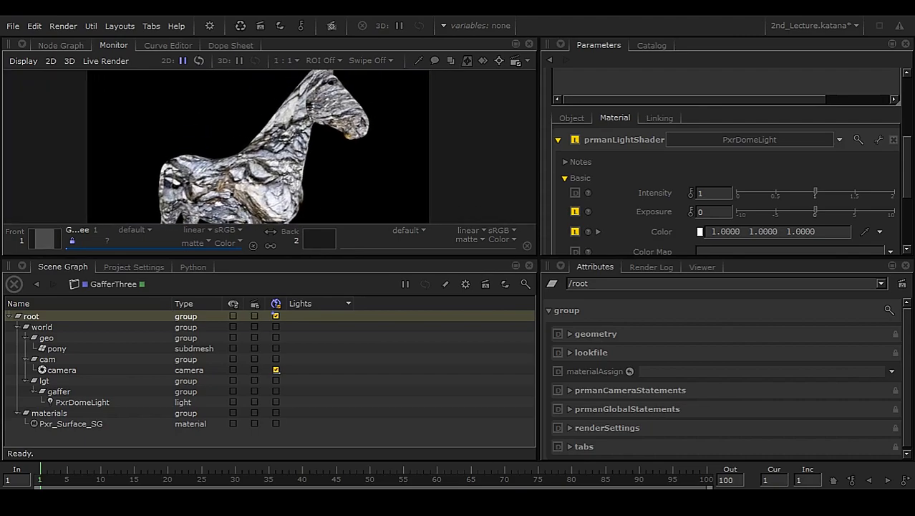
scroll(333, 180, up, 1)
drag(542, 256, 542, 316)
drag(605, 335, 605, 335)
middle_drag(301, 212, 410, 186)
scroll(393, 253, down, 1)
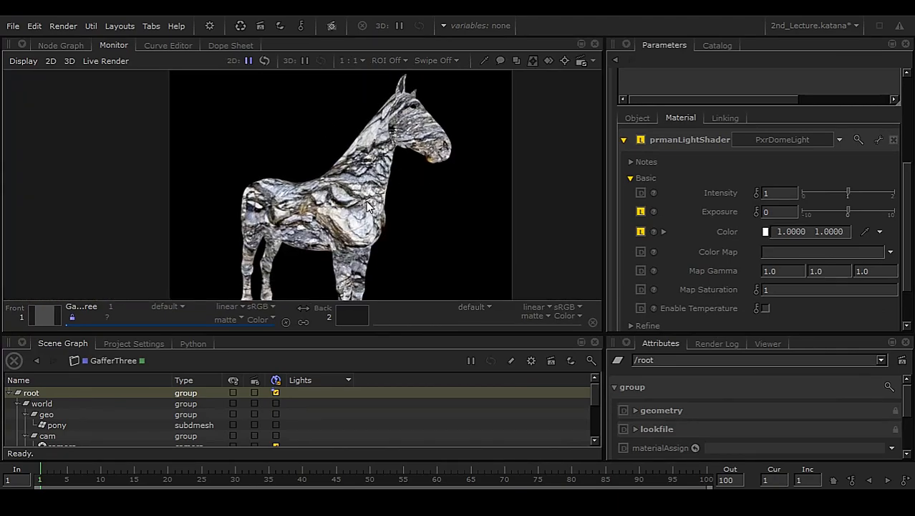
scroll(366, 202, up, 1)
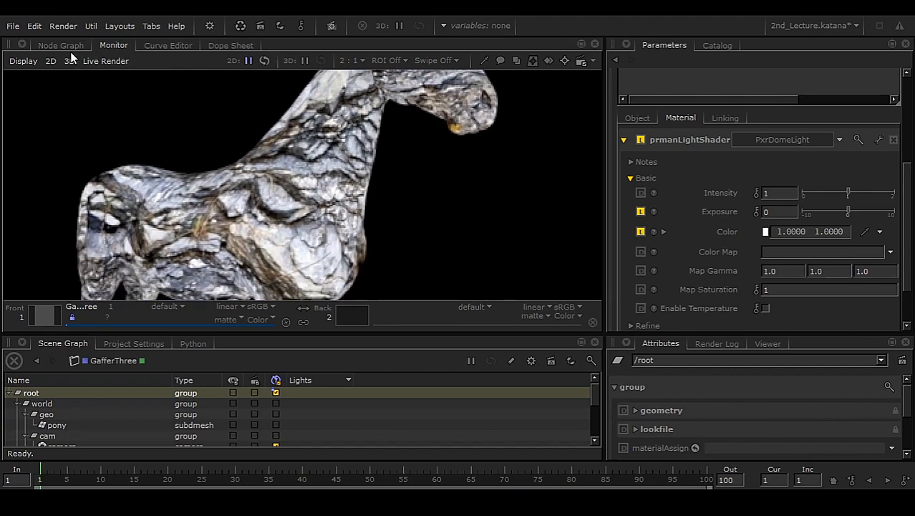
- Select the Pxr_Texture, Pxr_Surface_Mlt and Pxr_Surface_SG nodes together in the node graph
click(68, 46)
middle_drag(217, 135, 187, 227)
scroll(247, 297, down, 4)
scroll(312, 179, up, 2)
drag(217, 100, 375, 240)
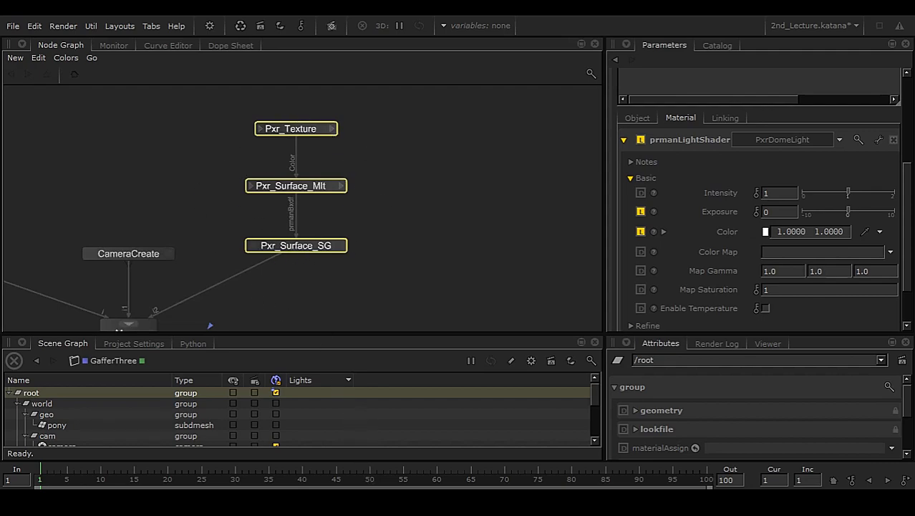
- Switch to Maya, close the RenderMan Texture Manager to compare the Hypershade's PxrTexture1 to PxrSurface1SG network, and return to Katana's pony render
click(411, 467)
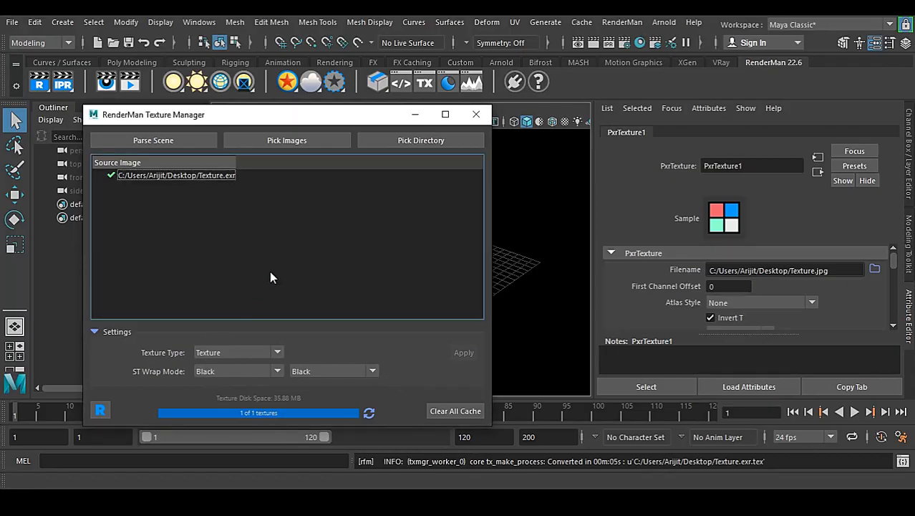
click(475, 114)
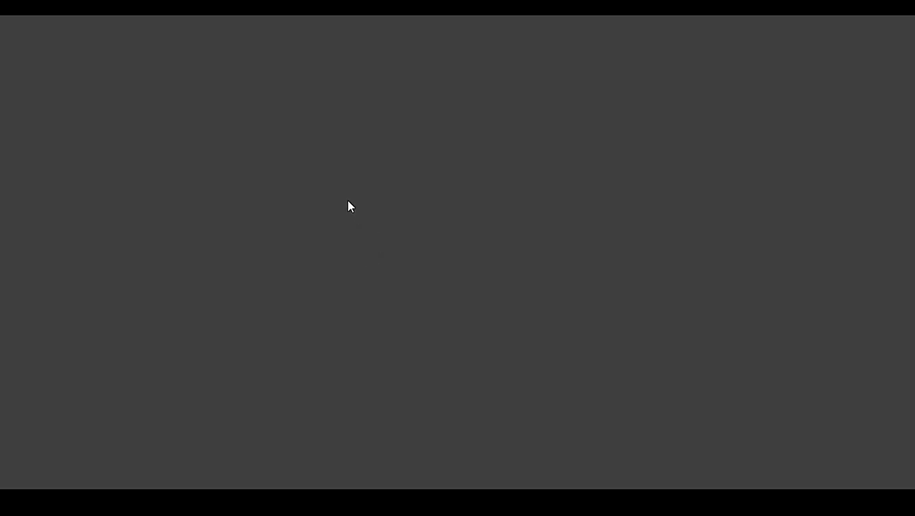
scroll(368, 314, up, 2)
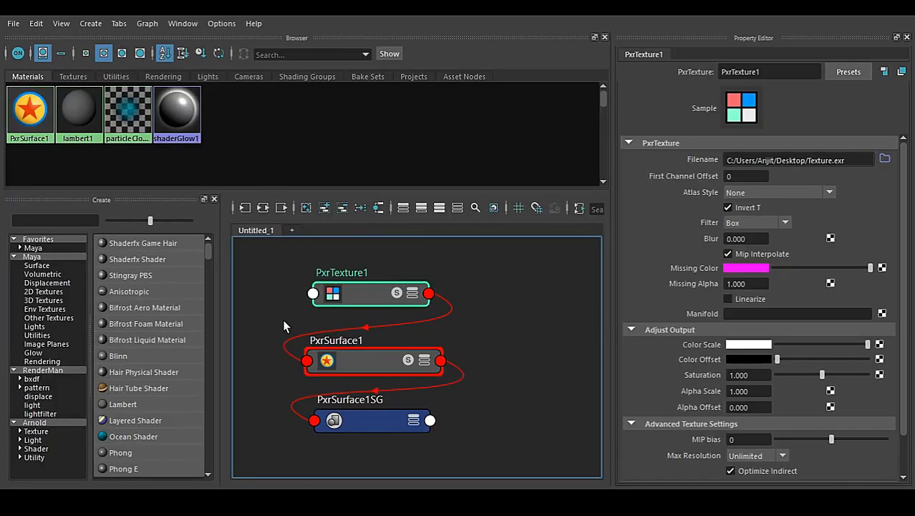
alt+middle_drag(282, 320, 311, 316)
drag(397, 356, 506, 400)
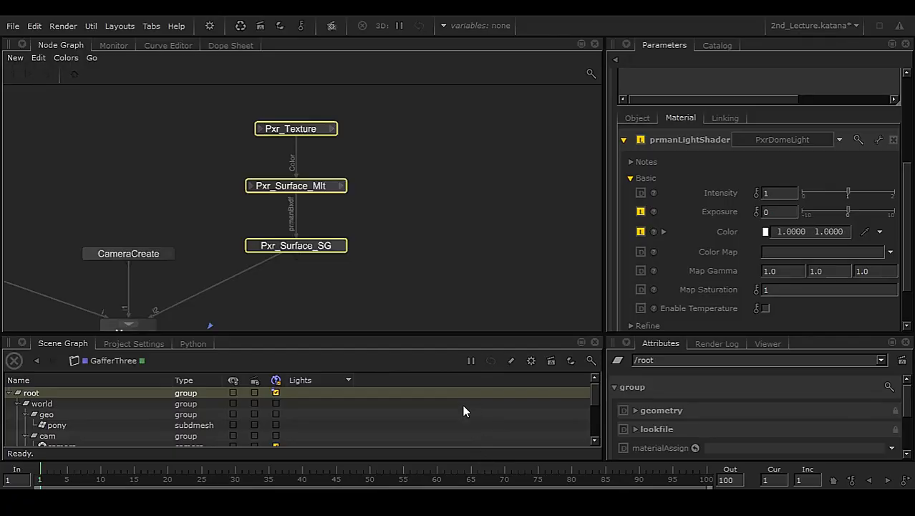
click(114, 45)
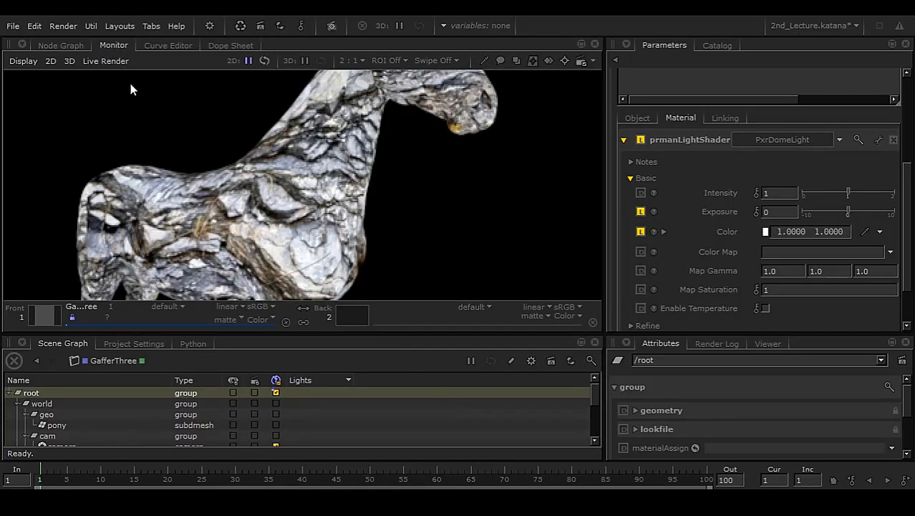